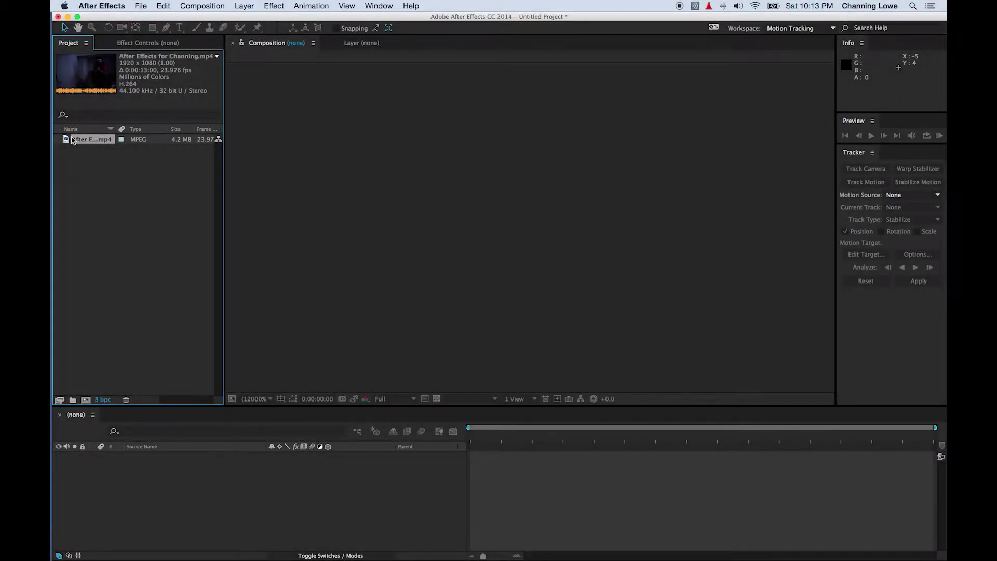
# Step: Build a new composition from the dark room clip and select its footage layer
pyautogui.click(87, 400)
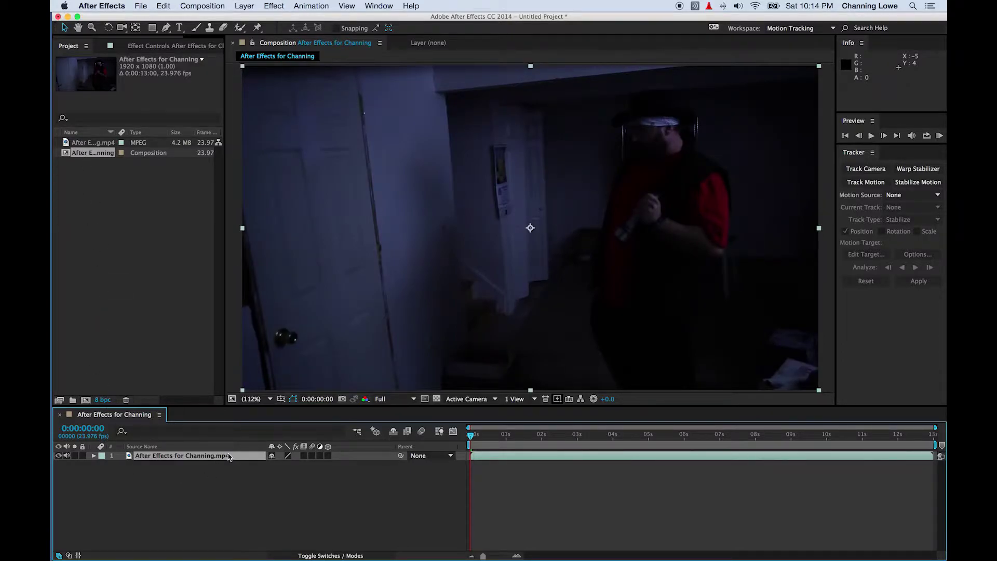
pyautogui.click(156, 473)
pyautogui.click(186, 459)
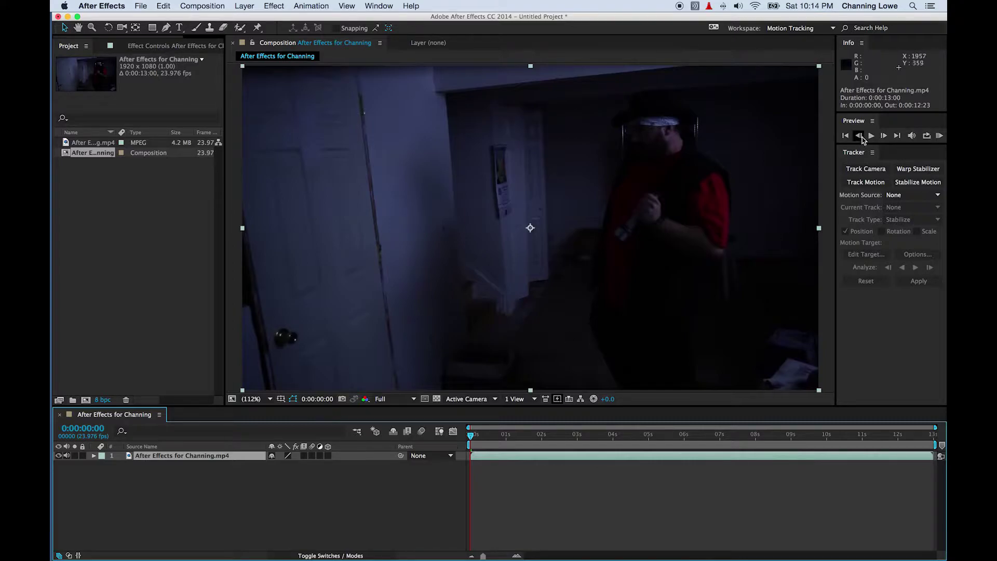
pyautogui.click(787, 28)
# Step: In the Effects workspace, apply Levels to the clip and set Gamma to 1.84
pyautogui.click(788, 59)
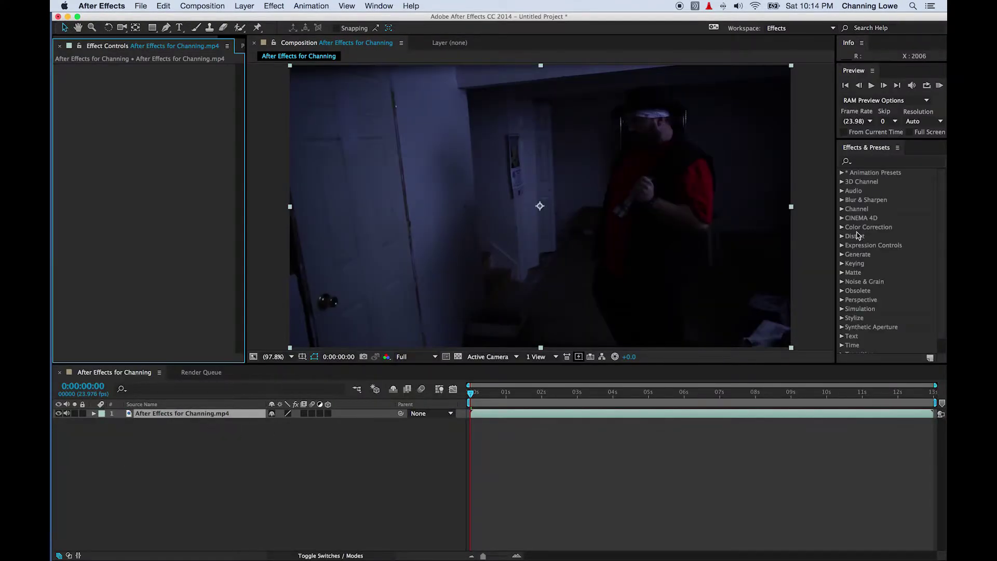
pyautogui.click(861, 162)
pyautogui.write('level')
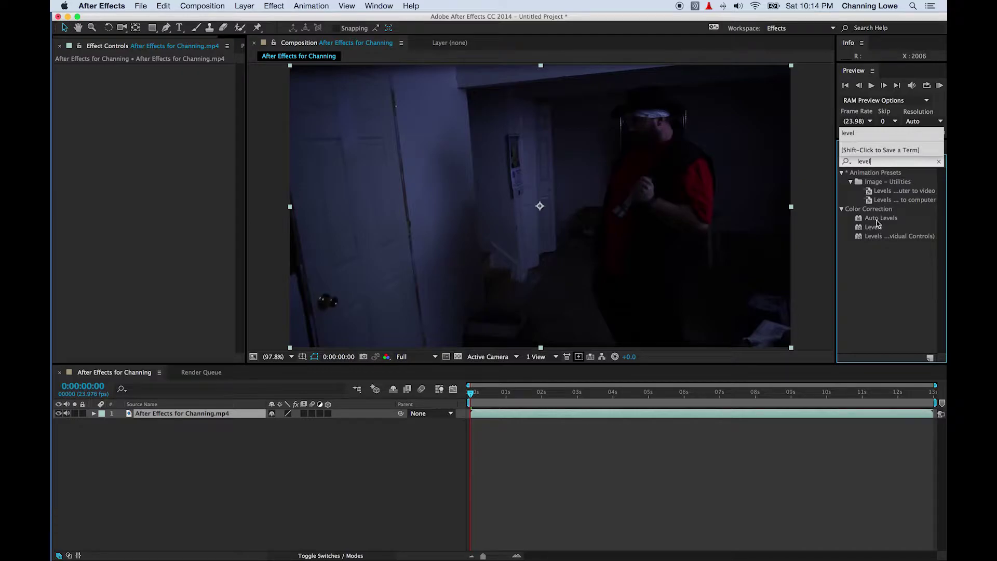
pyautogui.moveTo(876, 224); pyautogui.dragTo(634, 213)
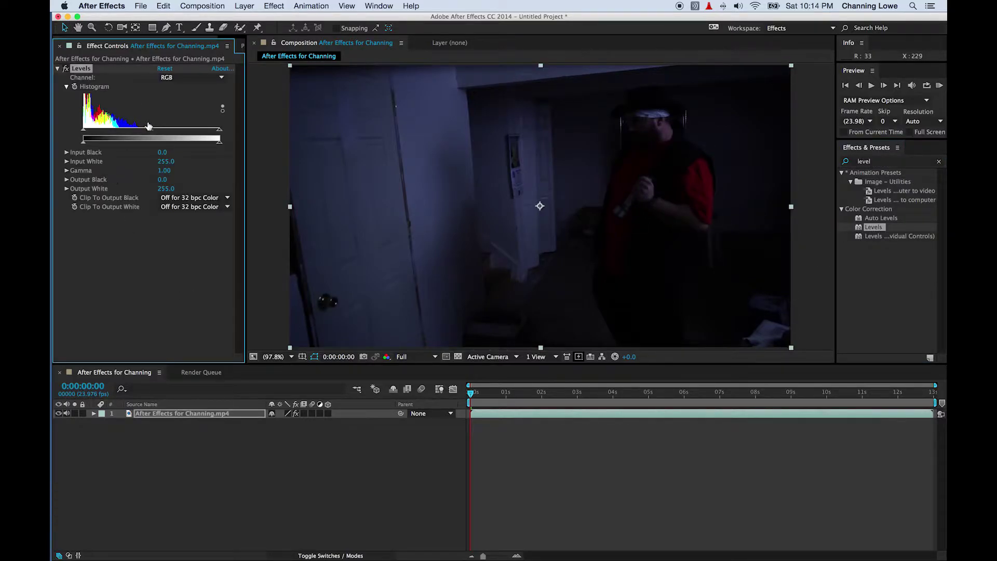
pyautogui.moveTo(149, 132); pyautogui.dragTo(86, 134)
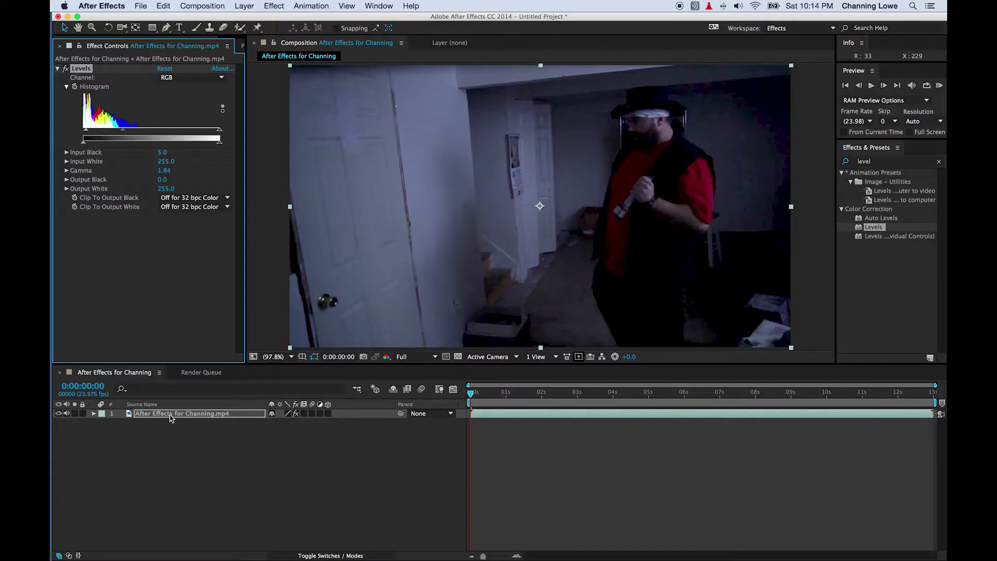
# Step: Pre-compose the layer with all attributes into 'After Effects for Channing.mp4 Comp 1', then preview later frames
pyautogui.rightClick(151, 421)
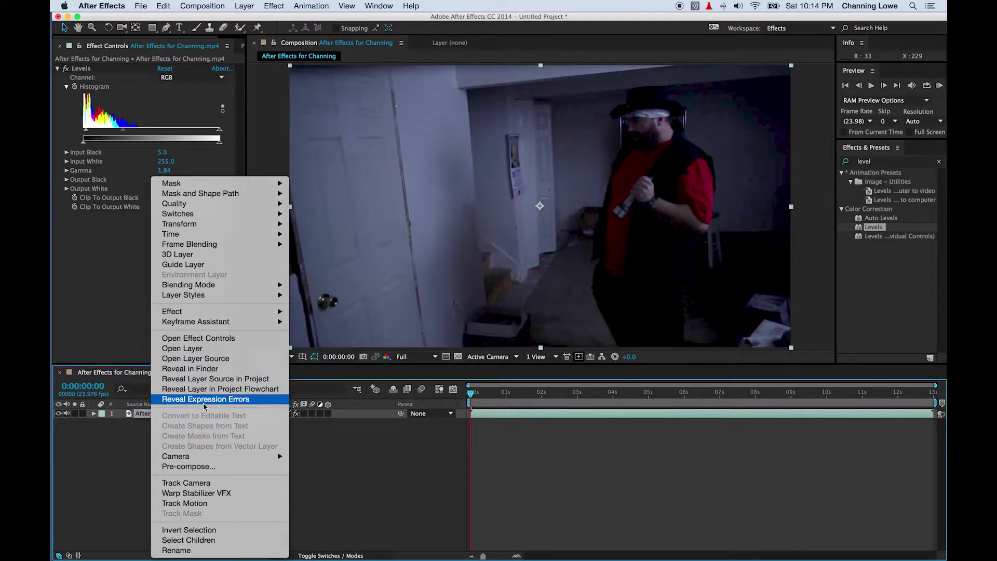
pyautogui.click(204, 467)
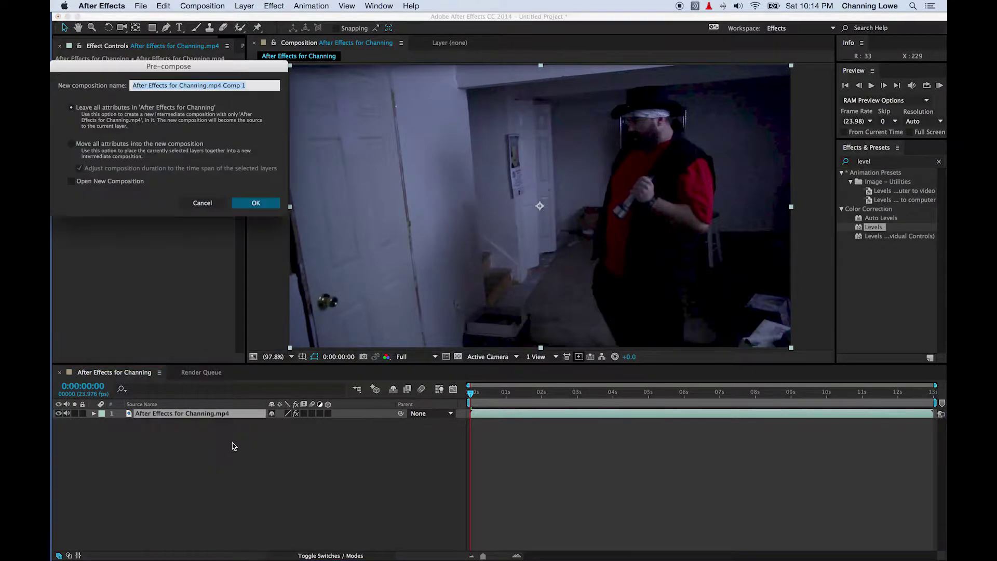
pyautogui.click(72, 144)
pyautogui.click(256, 202)
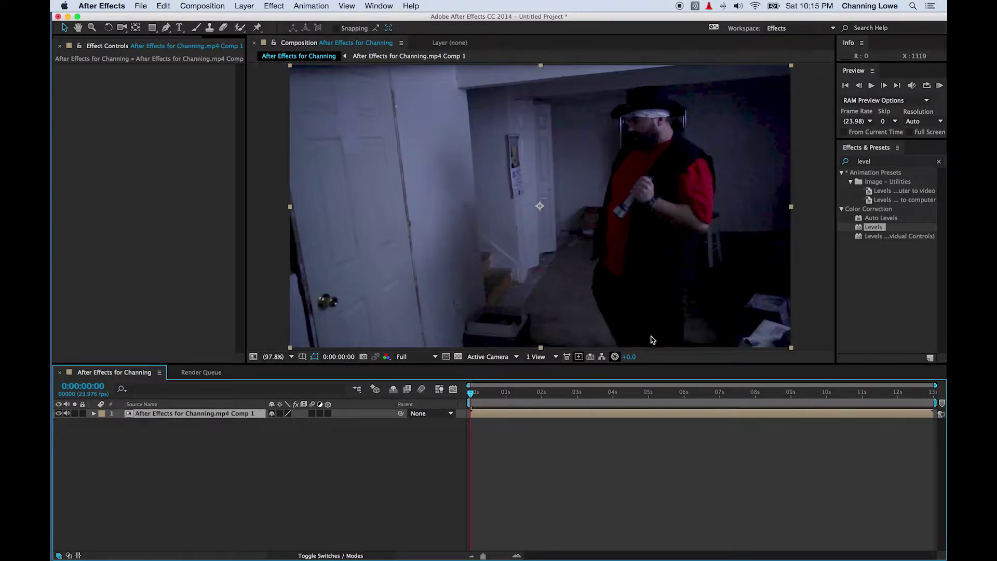
pyautogui.moveTo(571, 402); pyautogui.dragTo(934, 406)
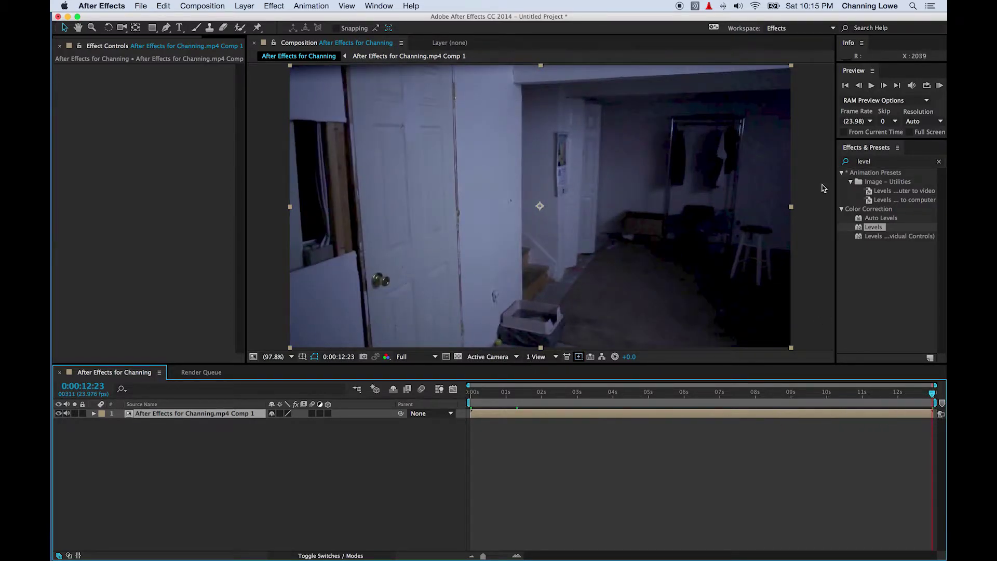
# Step: In the Motion Tracking workspace, start Track Motion and place Track Point 1 on the door frame
pyautogui.click(779, 29)
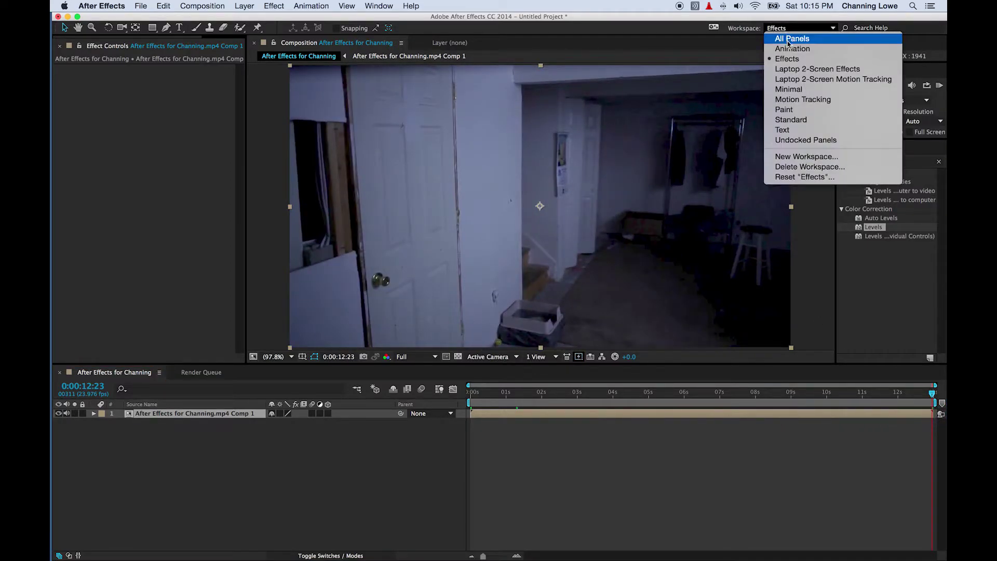
pyautogui.click(792, 100)
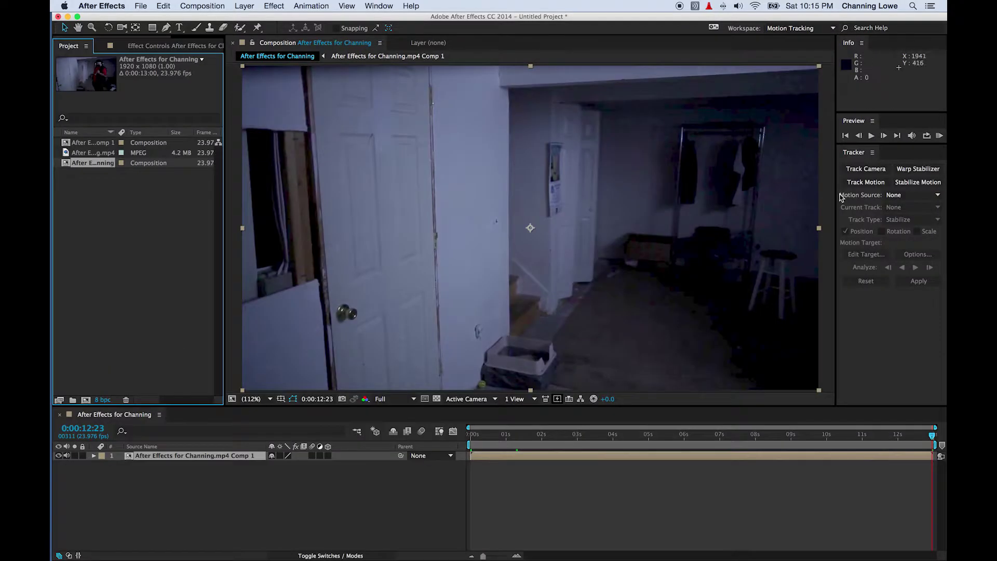
pyautogui.click(844, 186)
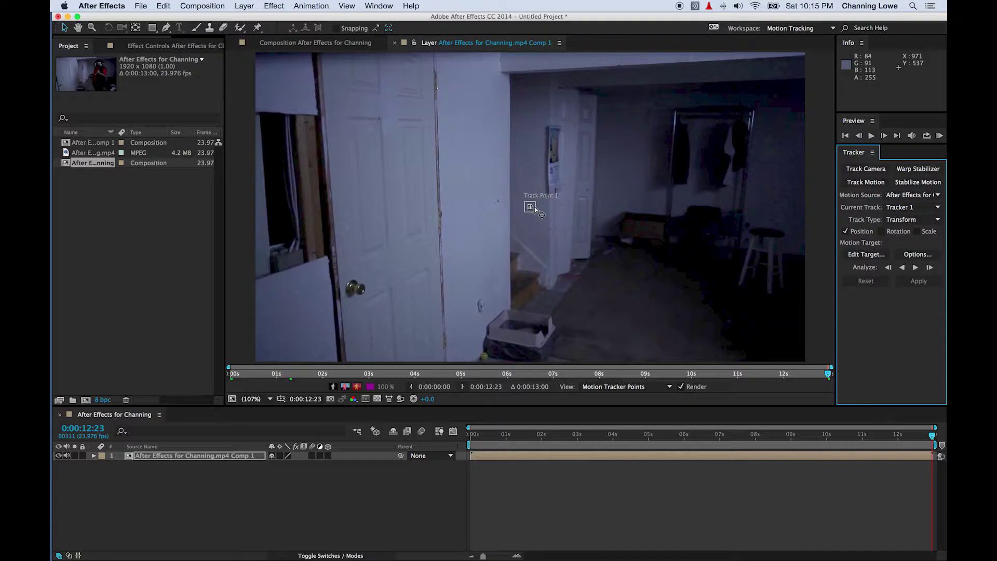
pyautogui.moveTo(535, 209); pyautogui.dragTo(378, 112)
# Step: Enable Rotation tracking, position Track Point 2 on the door frame, and fit the frame
pyautogui.scroll(-1, 310, 142)
pyautogui.moveTo(547, 152); pyautogui.dragTo(638, 194)
pyautogui.press('v')
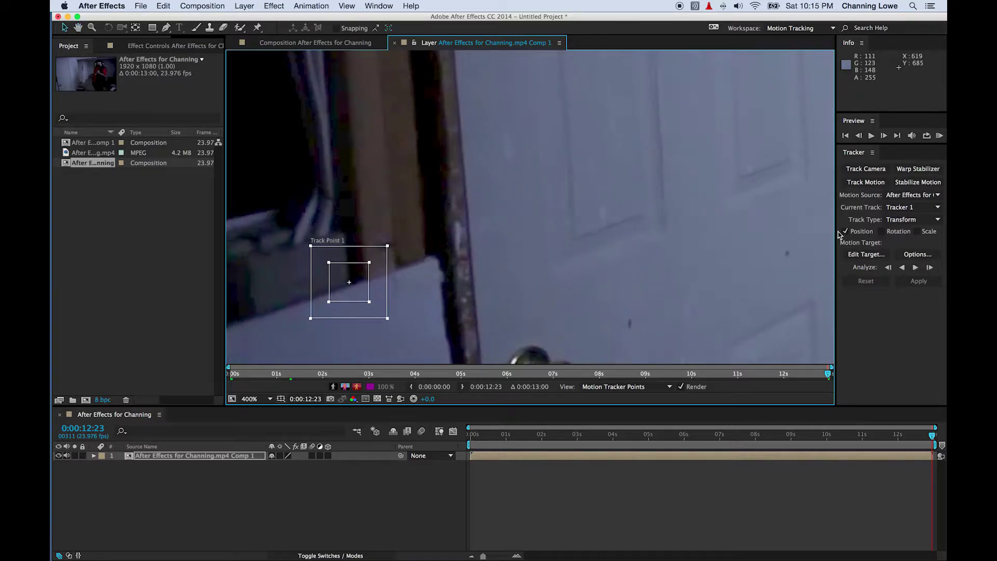
pyautogui.click(882, 231)
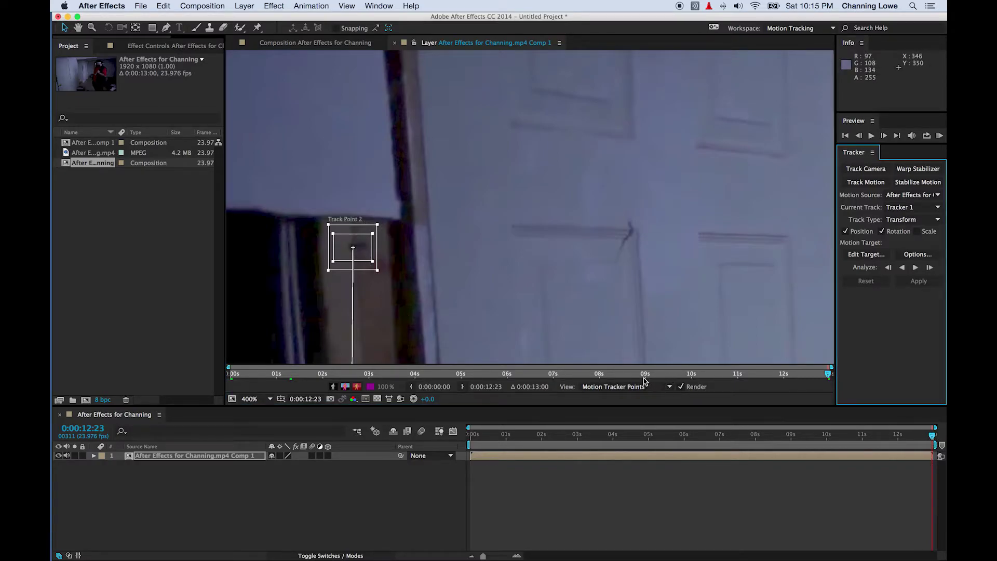
pyautogui.hotkey('shift', '/')
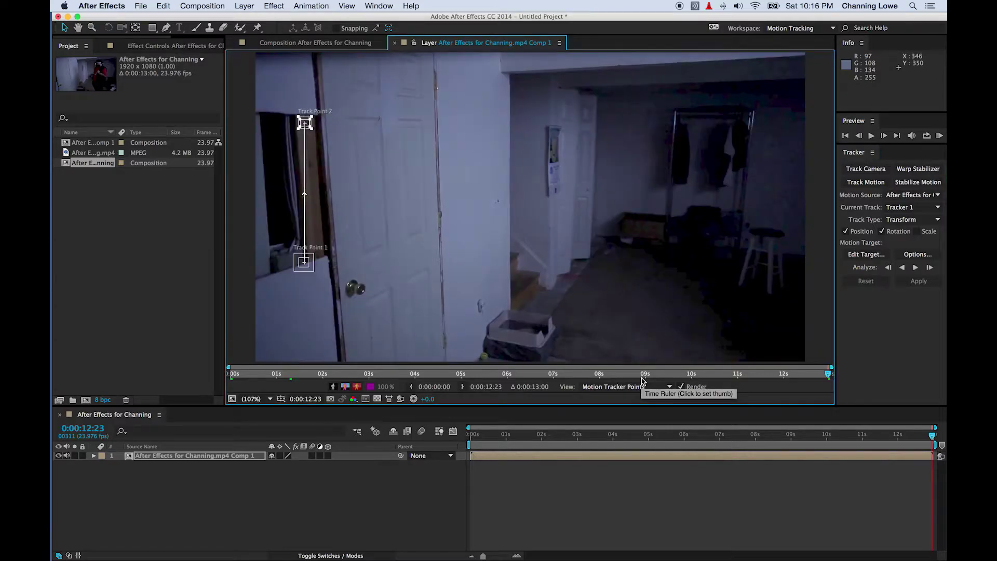
# Step: Analyze both track points backward, stopping at 0:00:04:20
pyautogui.click(900, 268)
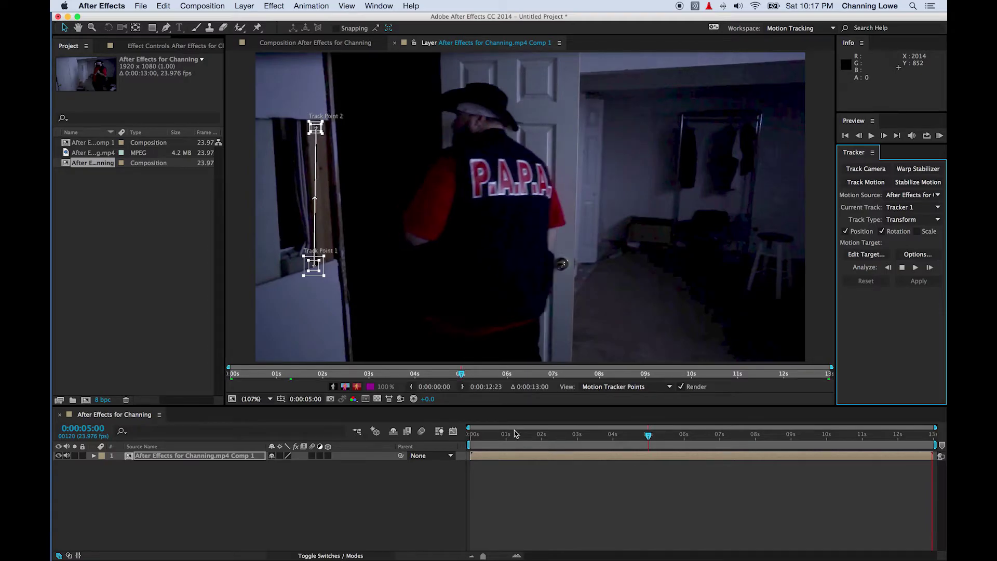
pyautogui.click(902, 267)
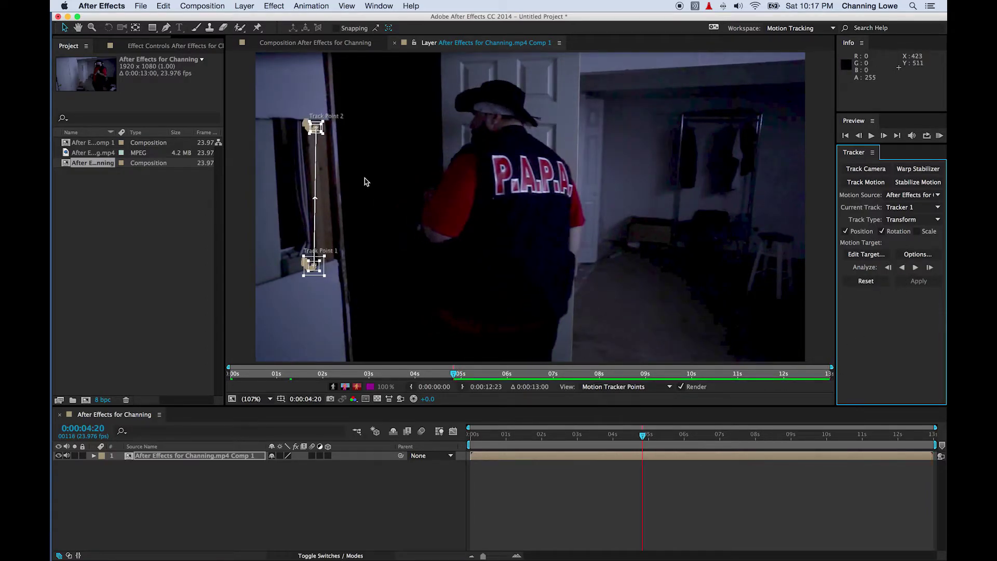
# Step: Add a new Null Object layer, Null 1
pyautogui.click(243, 7)
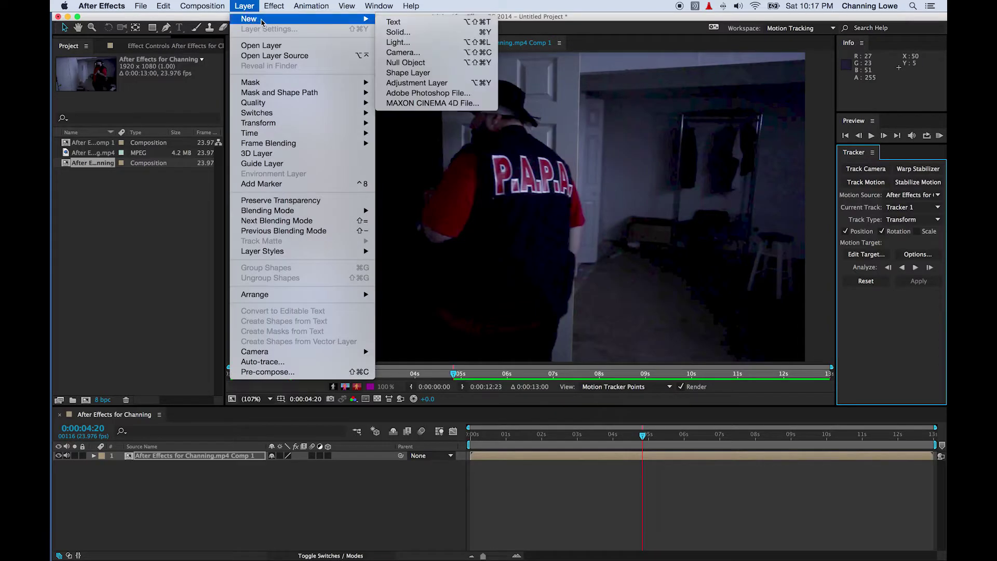
pyautogui.moveTo(245, 22)
pyautogui.click(410, 62)
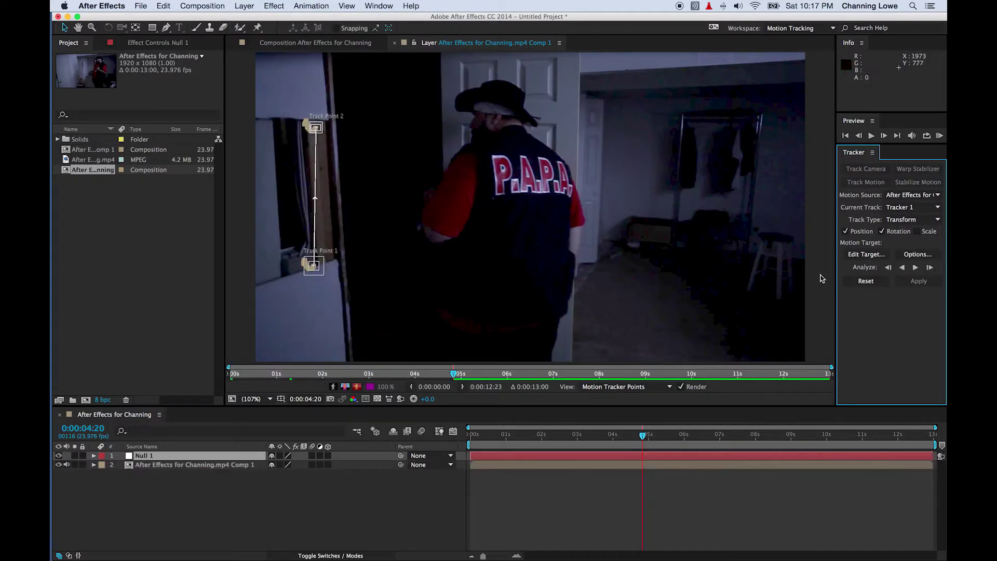
# Step: Target Null 1 with the track, apply position and rotation, and scrub to check
pyautogui.click(865, 254)
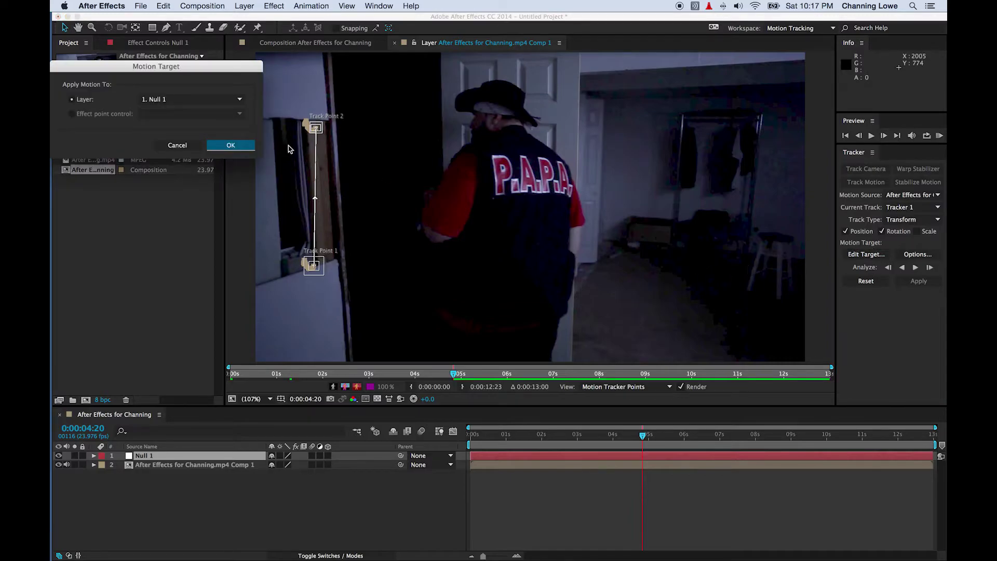
pyautogui.click(156, 98)
pyautogui.click(156, 102)
pyautogui.click(228, 148)
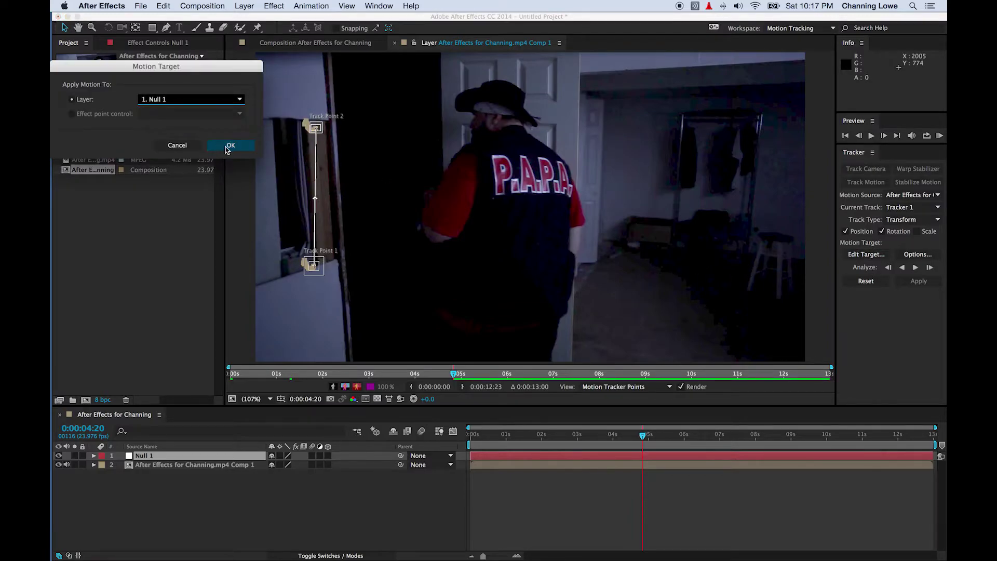
pyautogui.click(921, 283)
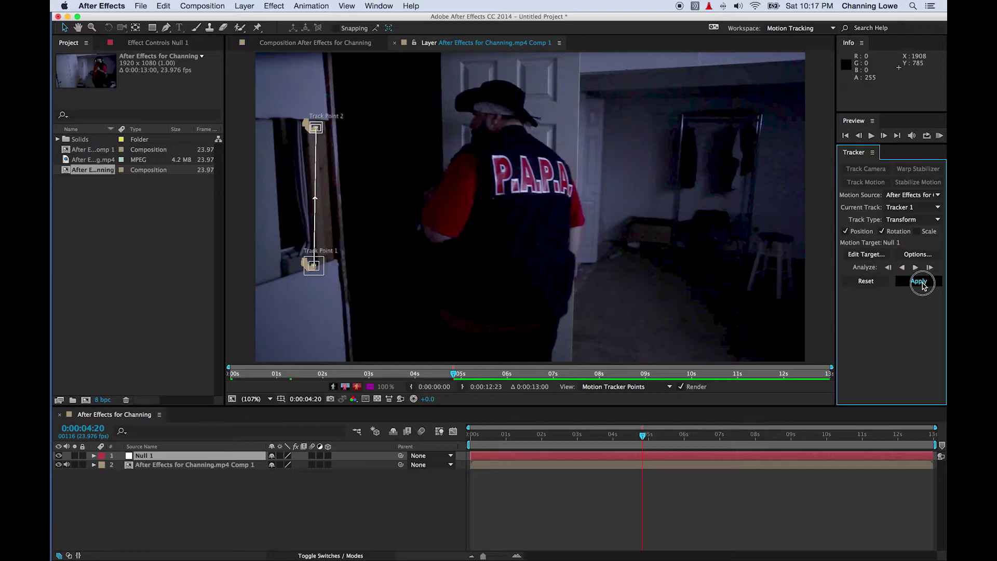
pyautogui.click(178, 113)
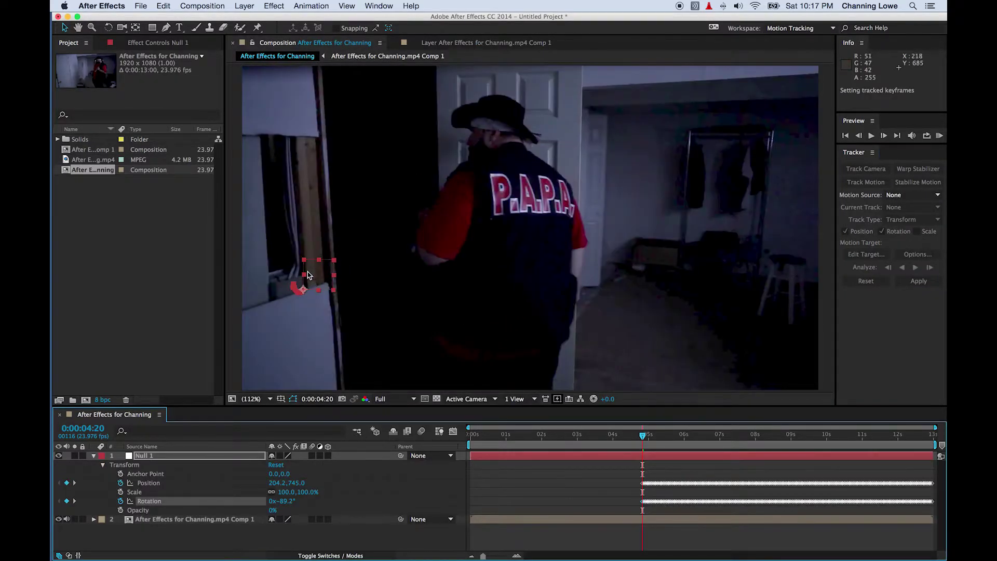
pyautogui.click(662, 436)
pyautogui.moveTo(662, 436); pyautogui.dragTo(641, 444)
# Step: Copy the original After Effects for Channing.mp4 footage layer from inside the precomp
pyautogui.click(203, 527)
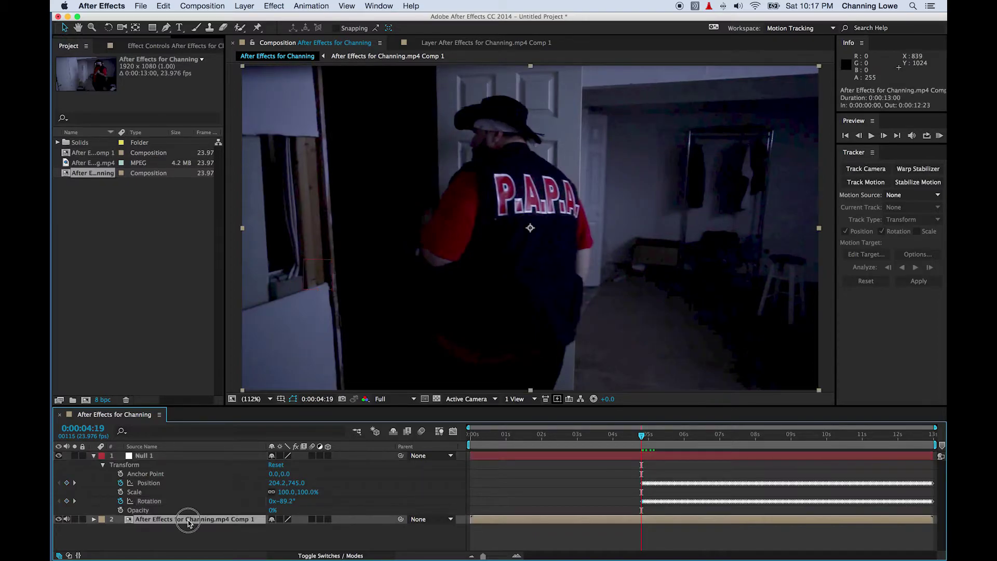
pyautogui.doubleClick(188, 522)
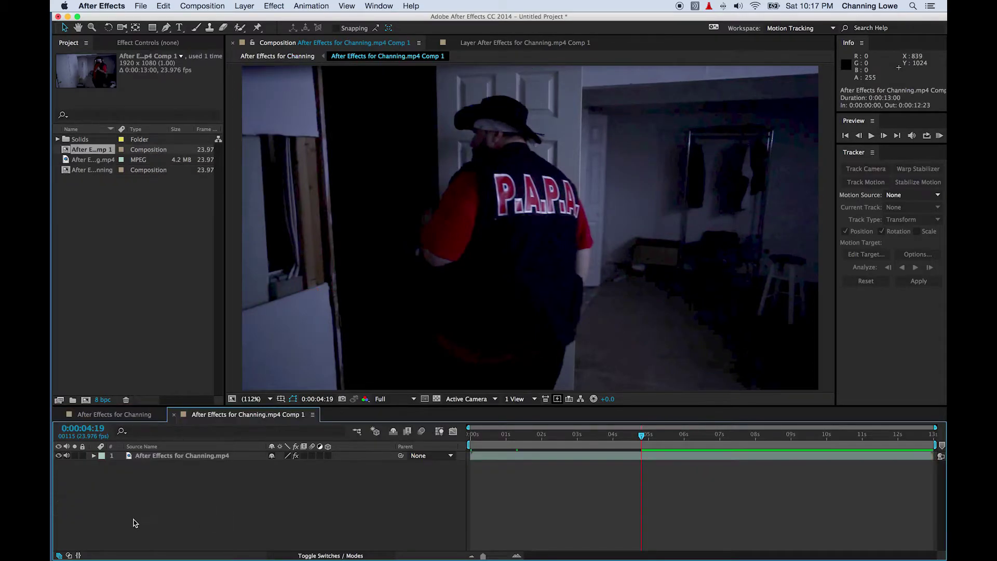
pyautogui.click(141, 459)
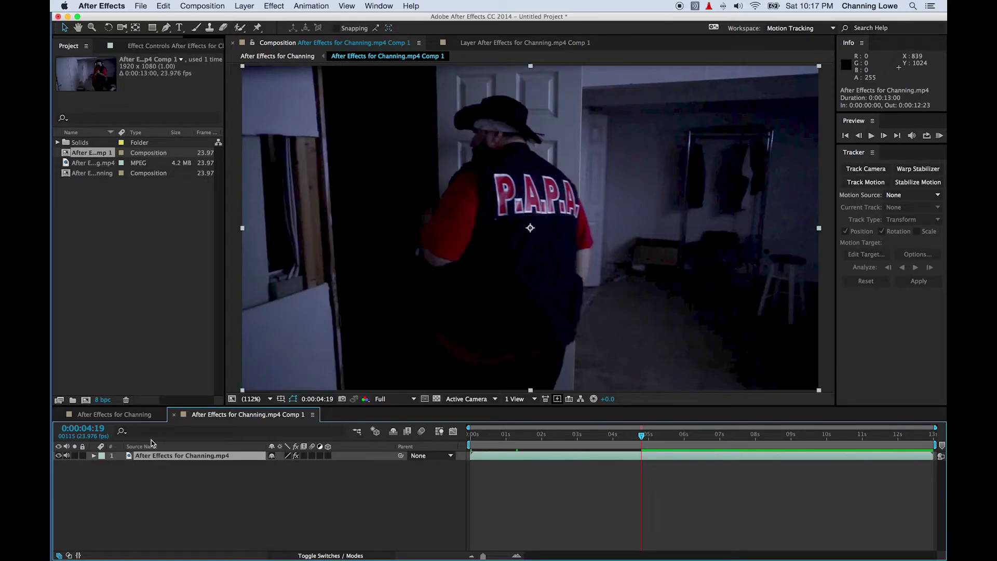
pyautogui.press('super+c')
# Step: Paste the footage at frame zero on top of the main composition
pyautogui.click(126, 414)
pyautogui.click(94, 456)
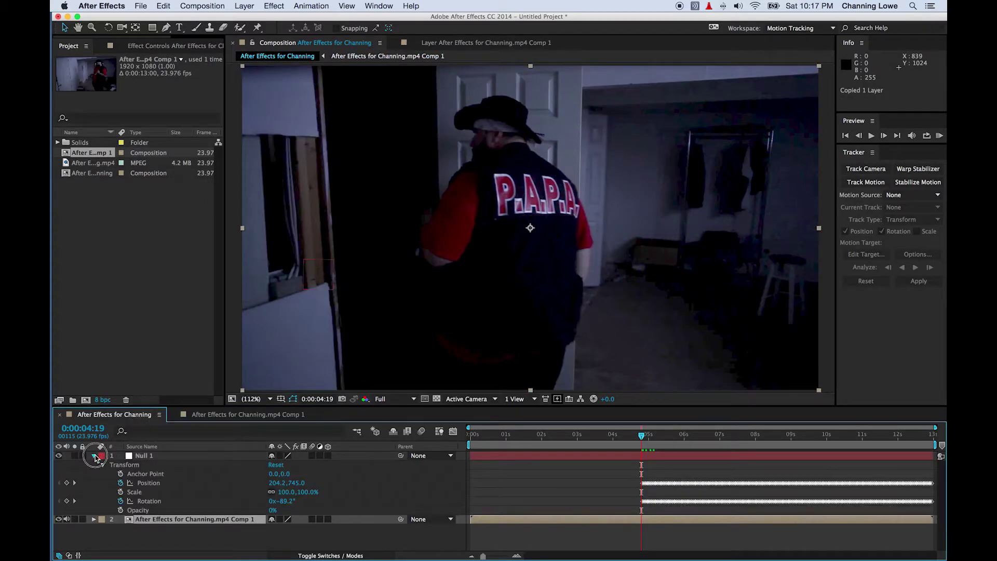
pyautogui.click(159, 490)
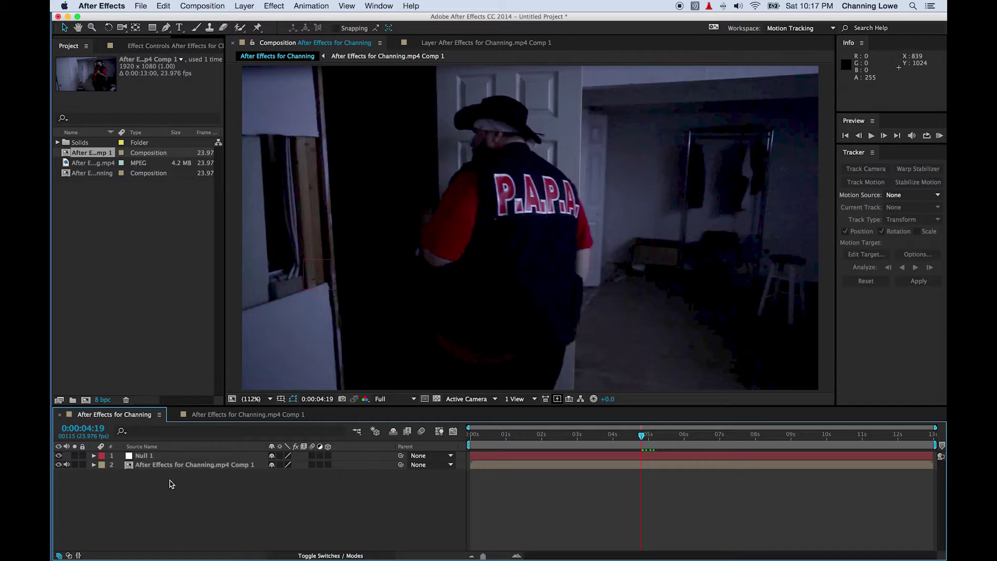
pyautogui.press('Home')
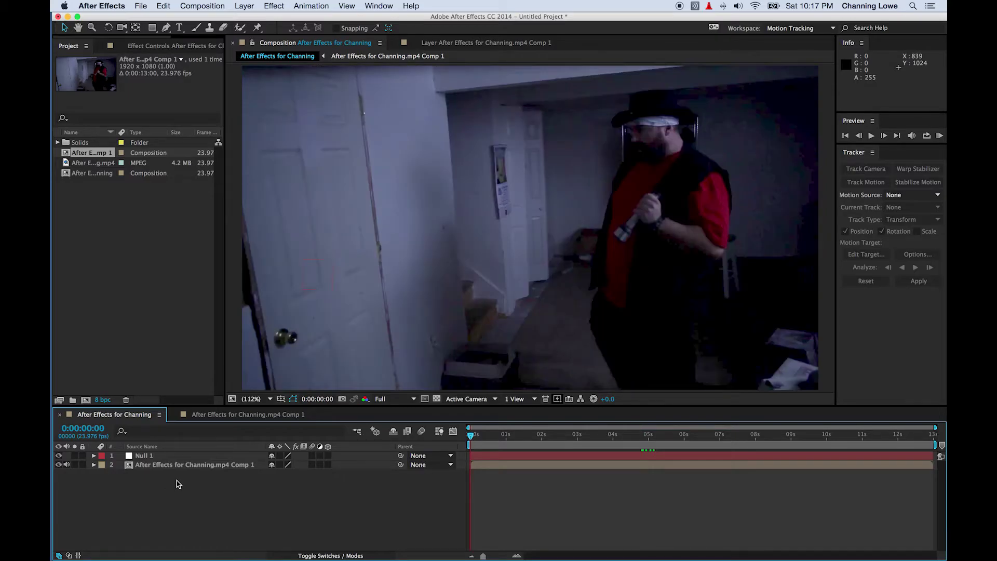
pyautogui.press('super+v')
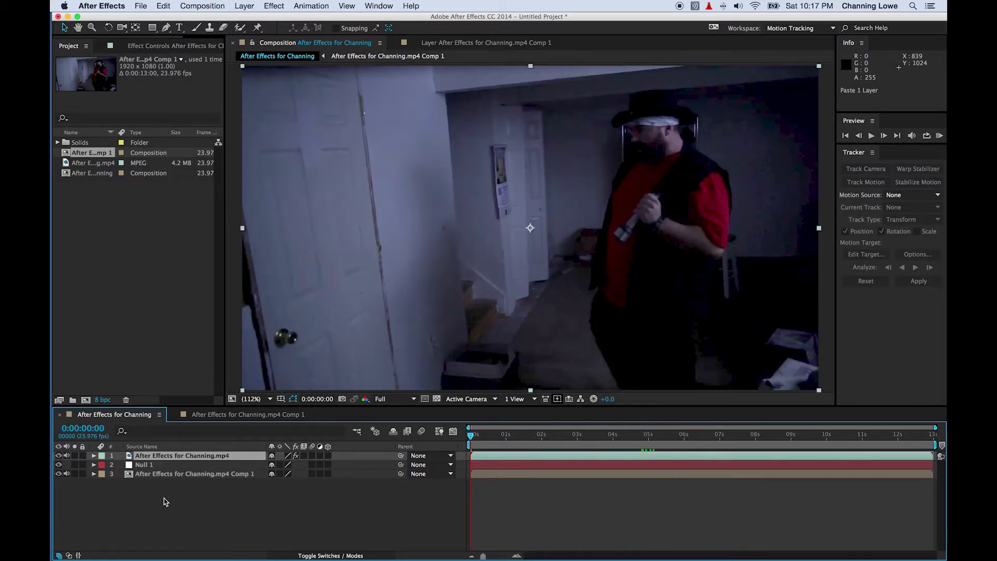
# Step: Delete the Levels effect from the top footage layer and move the time to 0:00:05:13
pyautogui.click(146, 475)
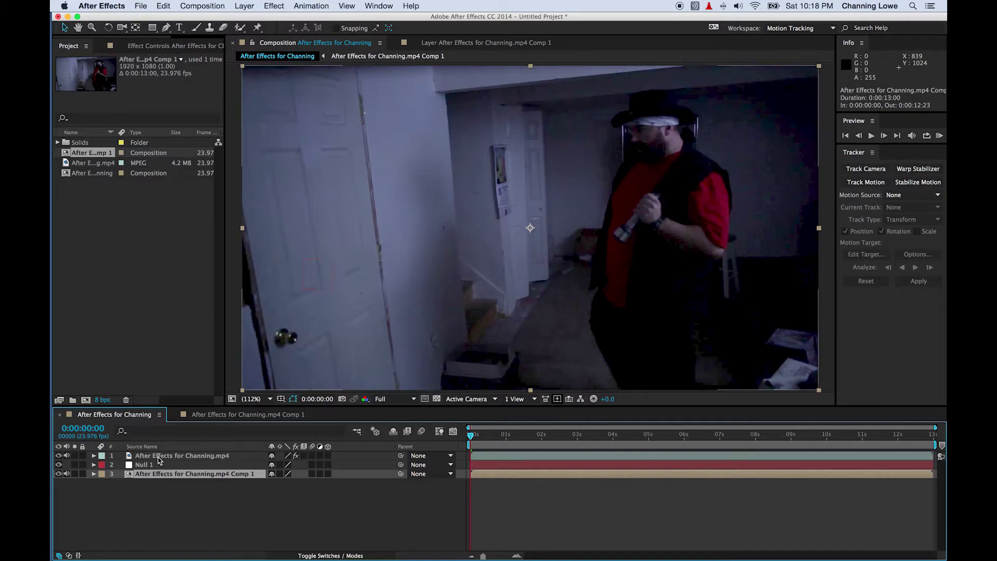
pyautogui.click(175, 455)
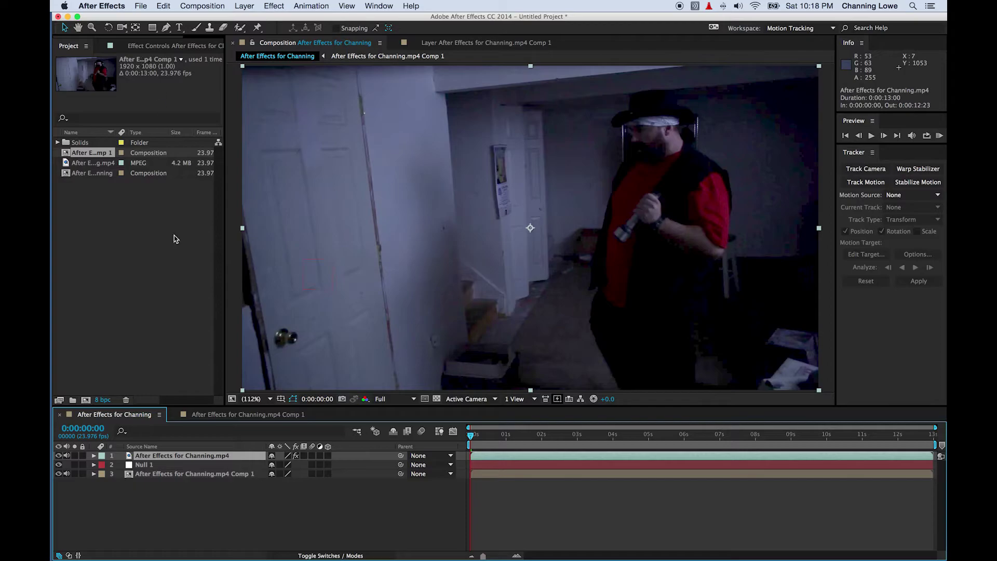
pyautogui.click(147, 46)
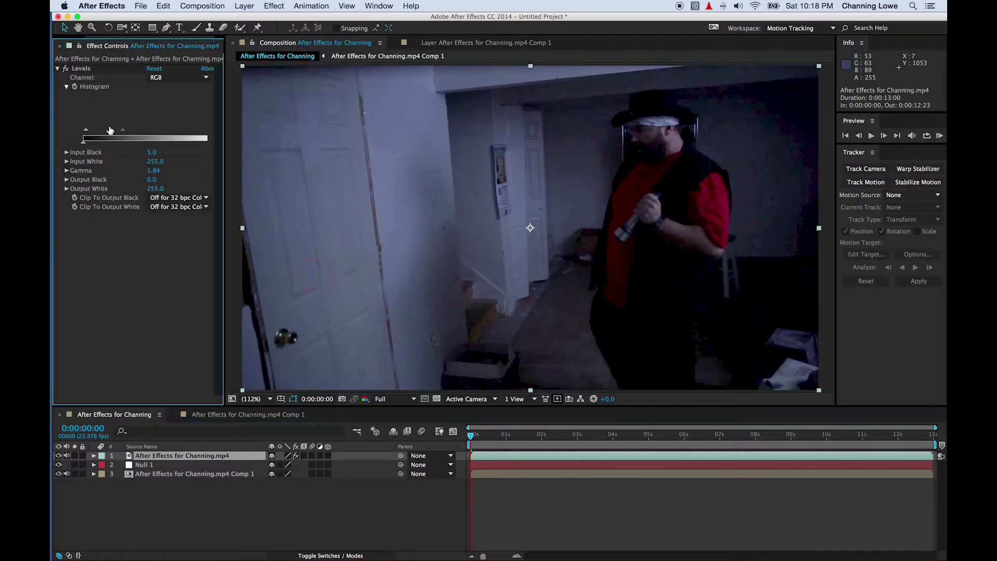
pyautogui.click(87, 73)
pyautogui.press('Delete')
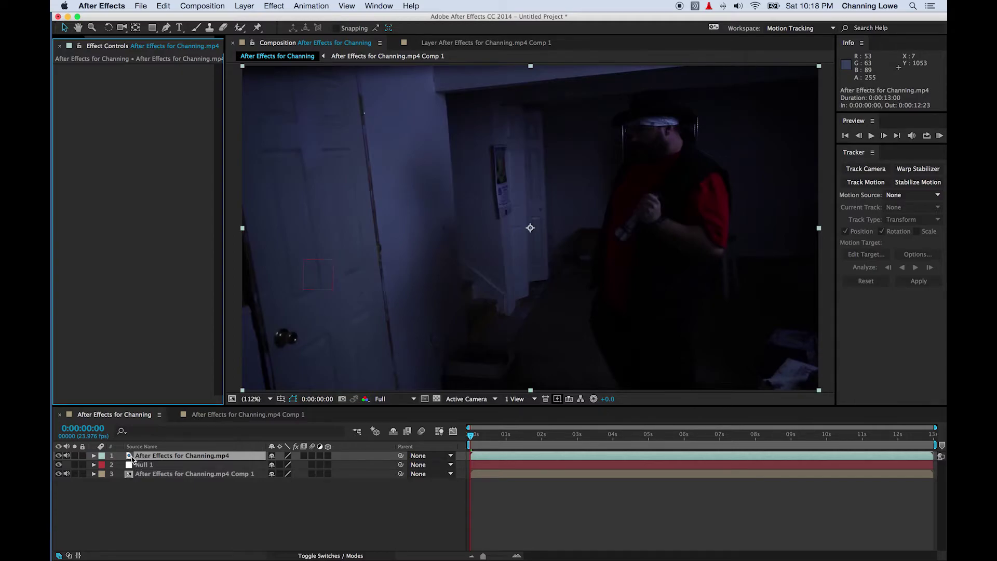
pyautogui.click(131, 458)
pyautogui.moveTo(494, 436); pyautogui.dragTo(669, 442)
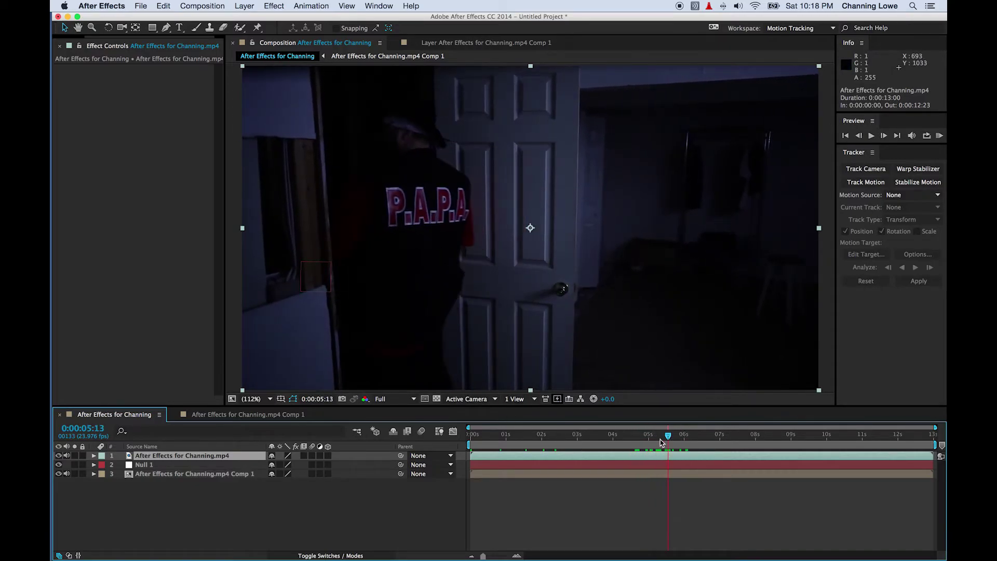
# Step: Duplicate the top footage layer and apply Time > Freeze Frame to the upper copy
pyautogui.click(167, 517)
pyautogui.click(139, 457)
pyautogui.press('super+d')
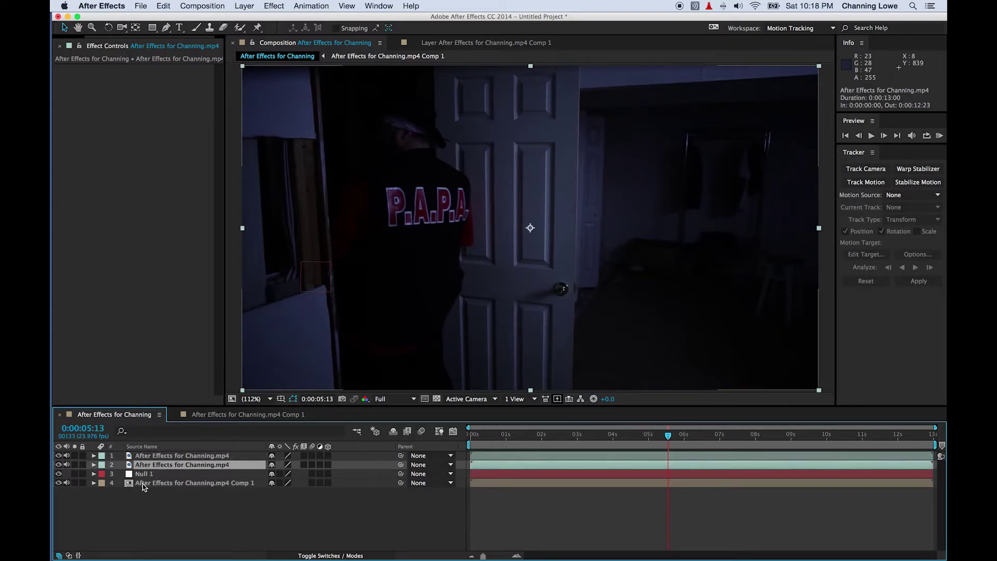
pyautogui.click(208, 457)
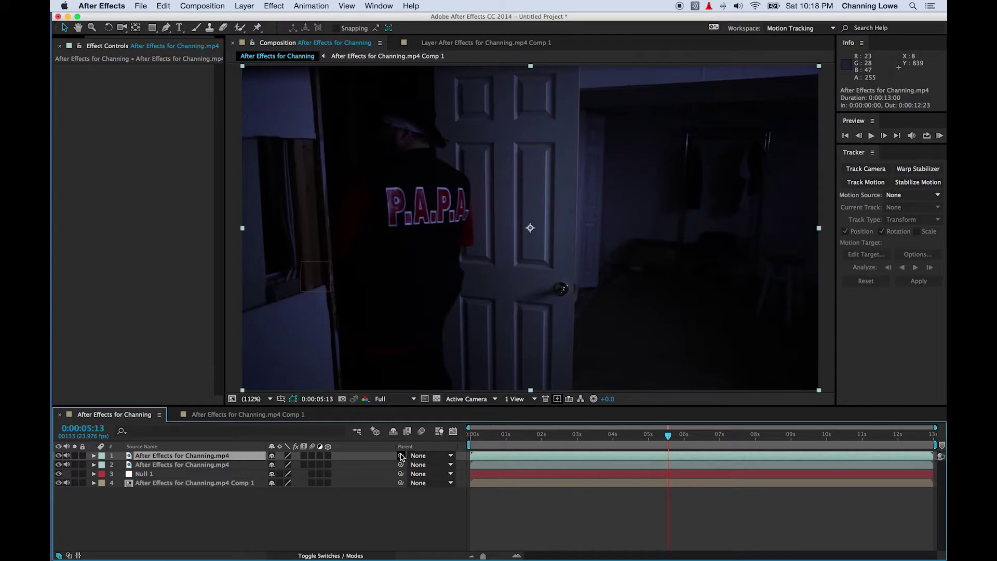
pyautogui.rightClick(227, 459)
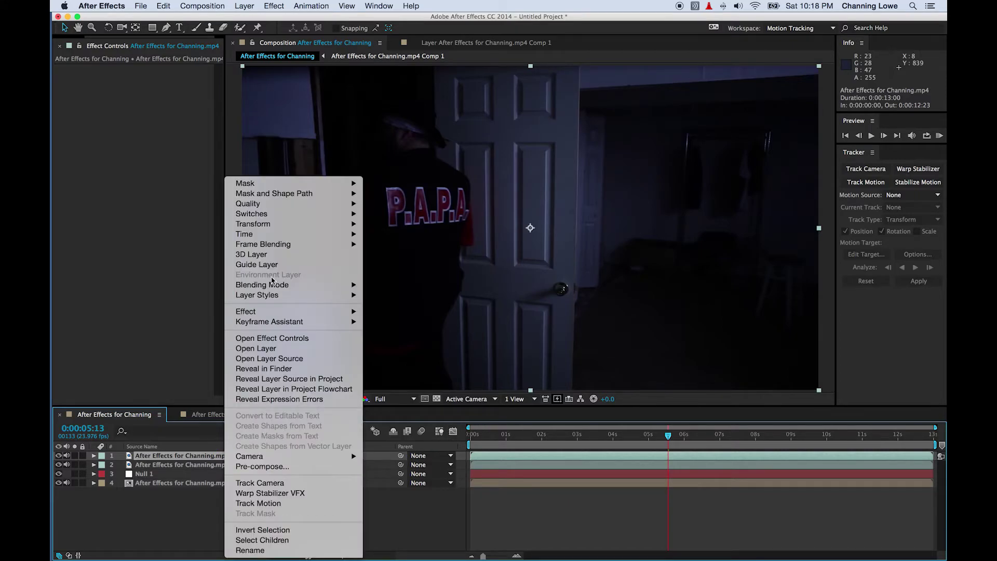
pyautogui.moveTo(286, 240)
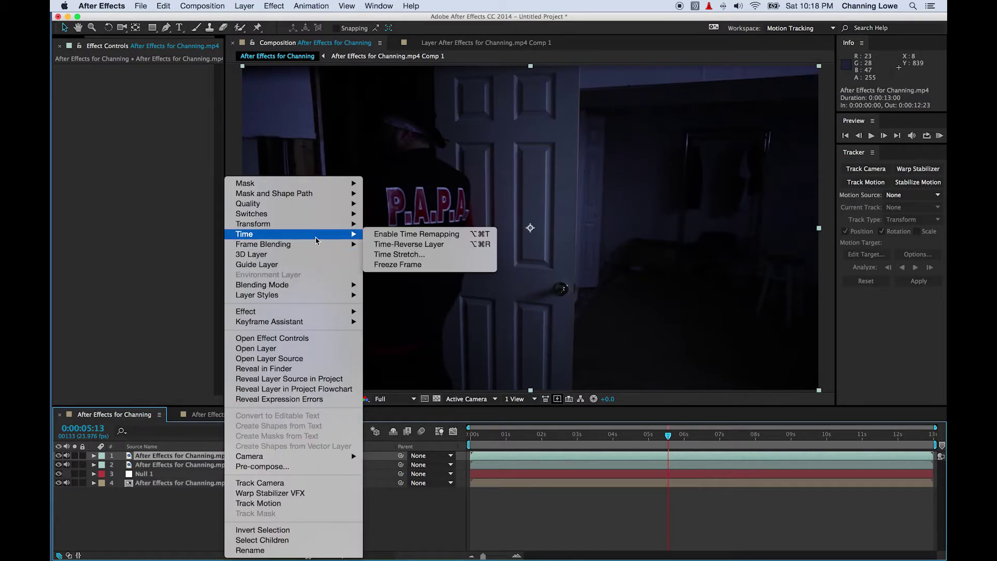
pyautogui.click(404, 265)
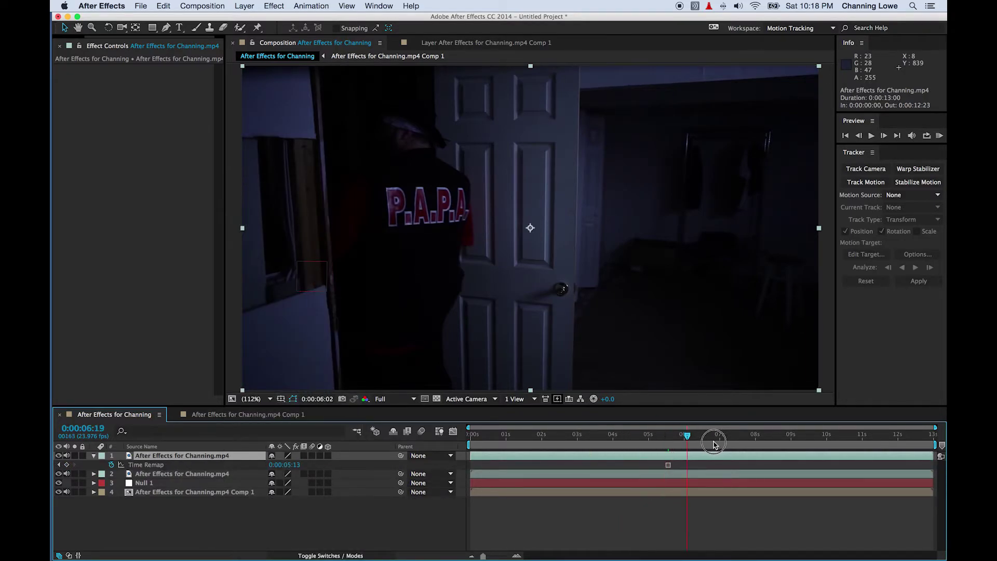
# Step: Zoom into the timeline to verify the freeze keyframe at 0:00:05:13
pyautogui.click(669, 441)
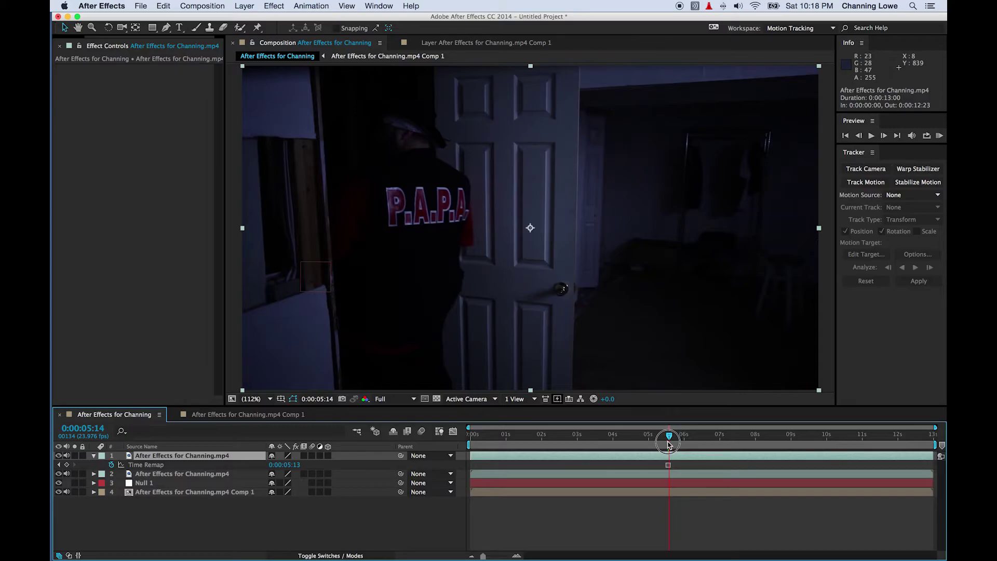
pyautogui.moveTo(669, 442); pyautogui.dragTo(665, 441)
pyautogui.press('=')
pyautogui.press('=')
pyautogui.press('=')
pyautogui.press('=')
pyautogui.press('=')
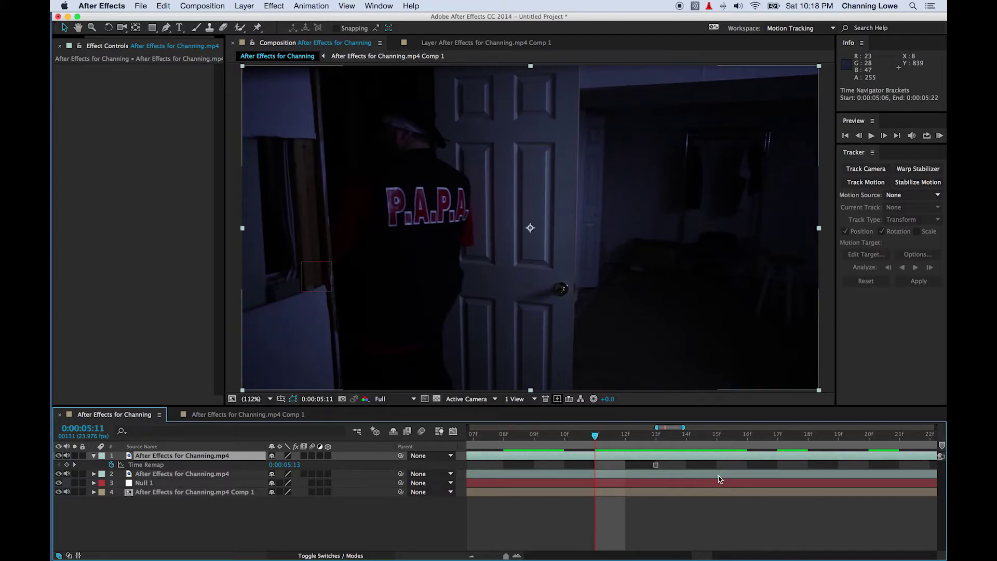
pyautogui.press('pagedown')
pyautogui.press('pagedown')
pyautogui.press('-')
pyautogui.press('-')
pyautogui.press('-')
pyautogui.press('-')
pyautogui.press('-')
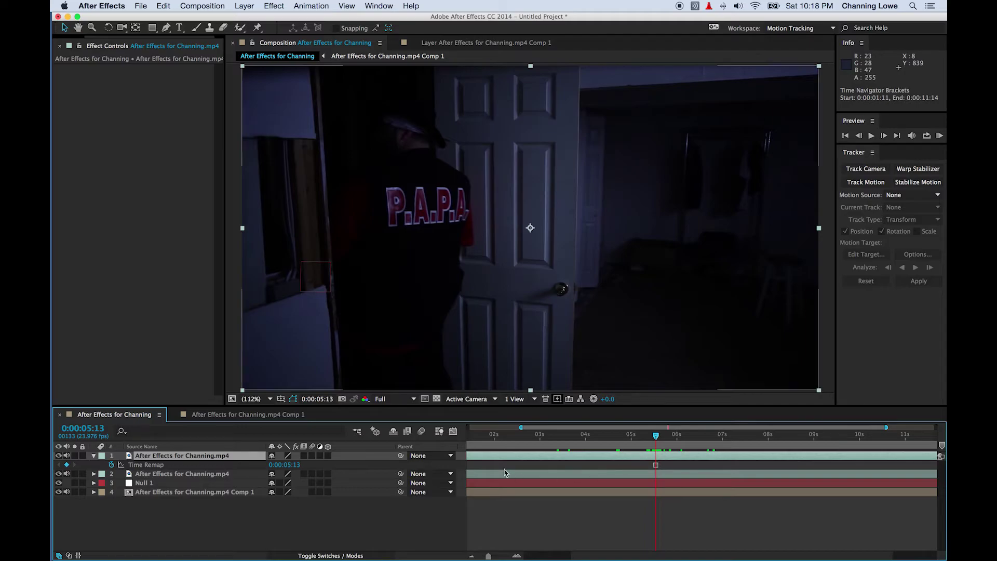
# Step: Draw a five-point Pen mask around the dark left door-frame opening on the frozen layer
pyautogui.click(166, 28)
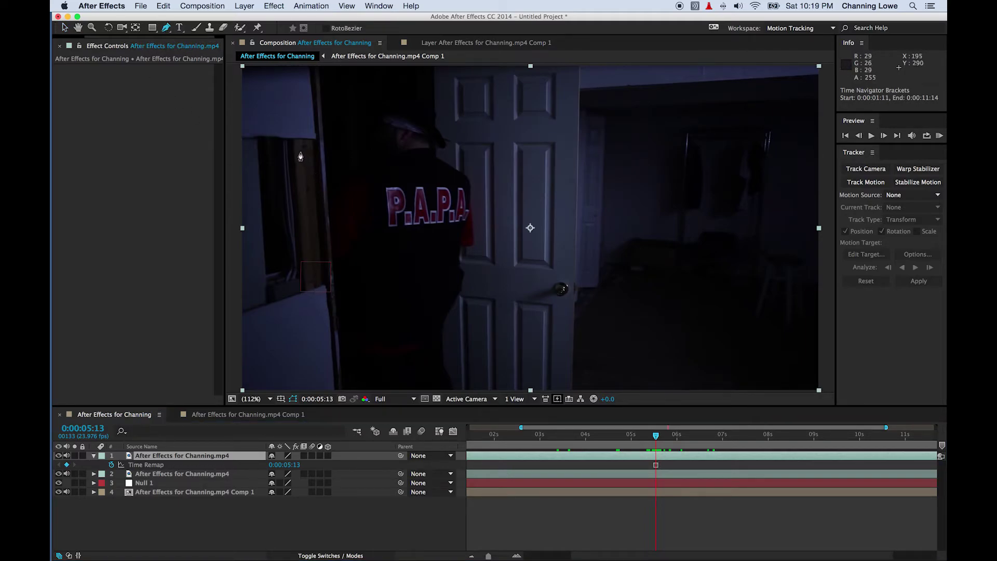
pyautogui.click(303, 129)
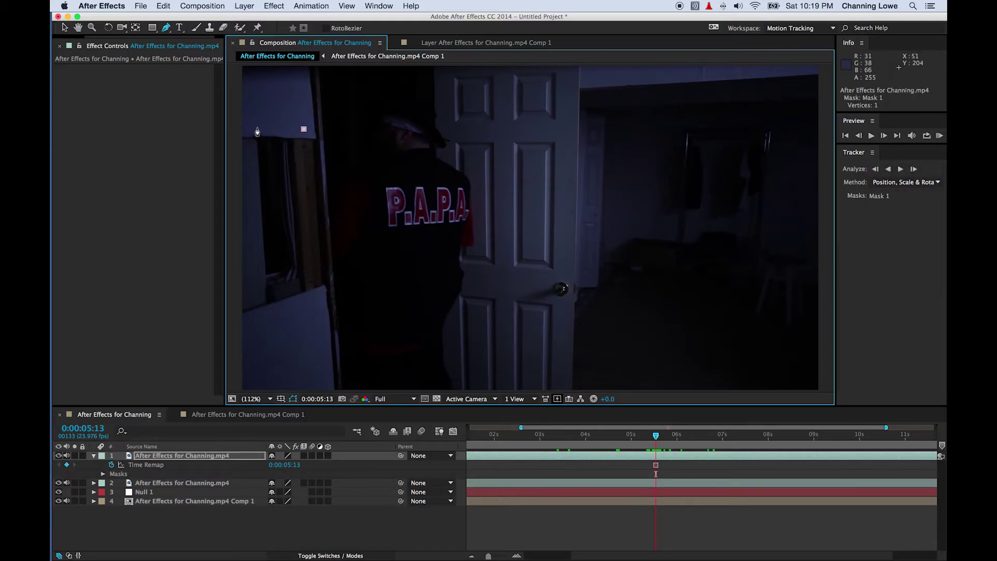
pyautogui.moveTo(257, 127); pyautogui.dragTo(250, 132)
pyautogui.moveTo(256, 298); pyautogui.dragTo(313, 242)
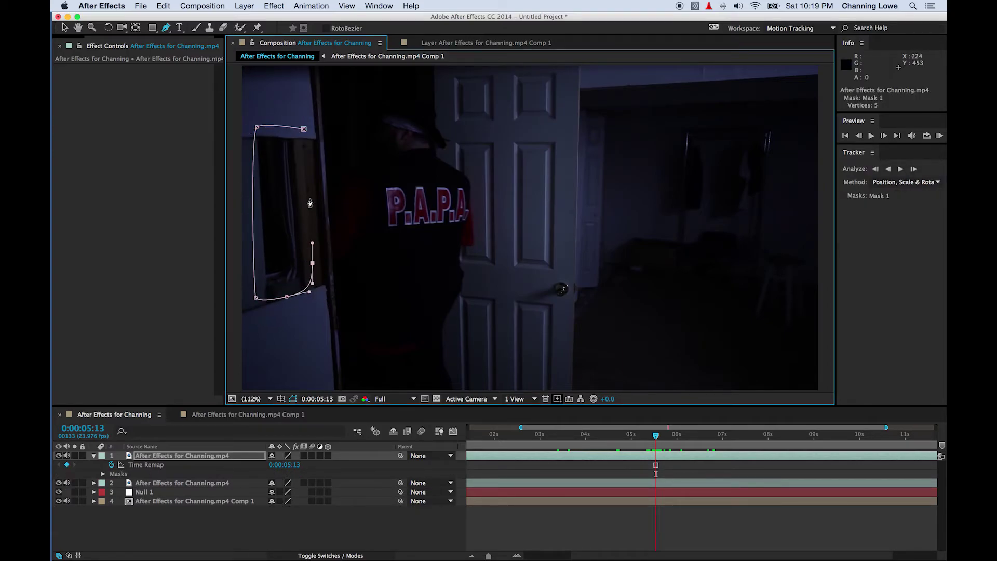
pyautogui.click(304, 129)
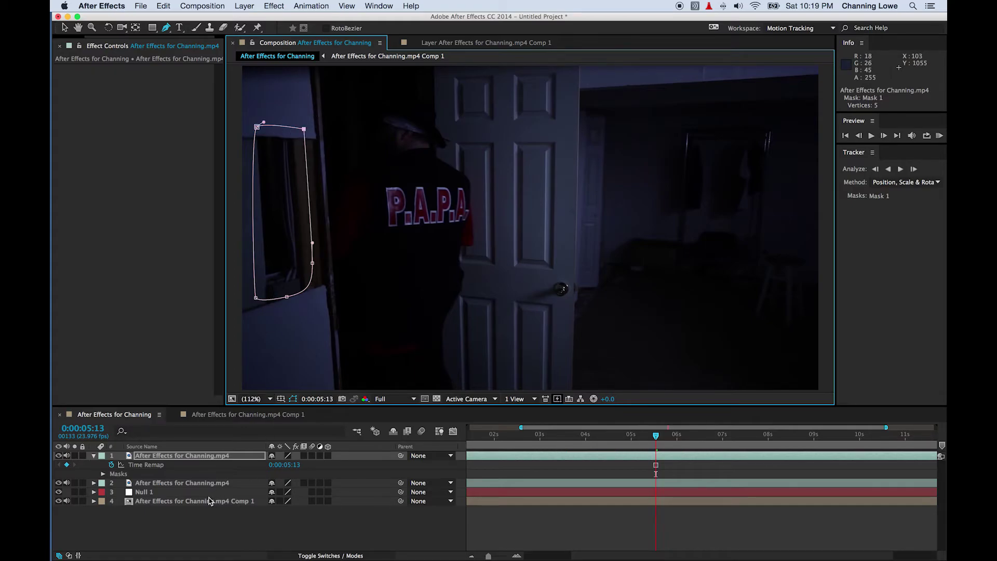
# Step: Return to the Selection tool, move to 0:00:02:20, and undo an accidental layer move
pyautogui.press('v')
pyautogui.click(205, 524)
pyautogui.click(166, 456)
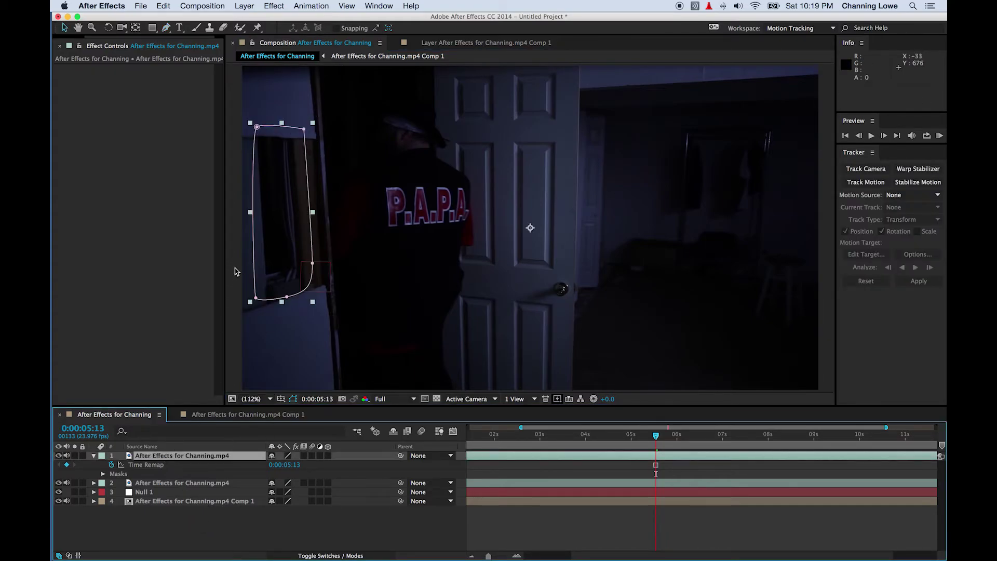
pyautogui.moveTo(281, 229); pyautogui.dragTo(434, 250)
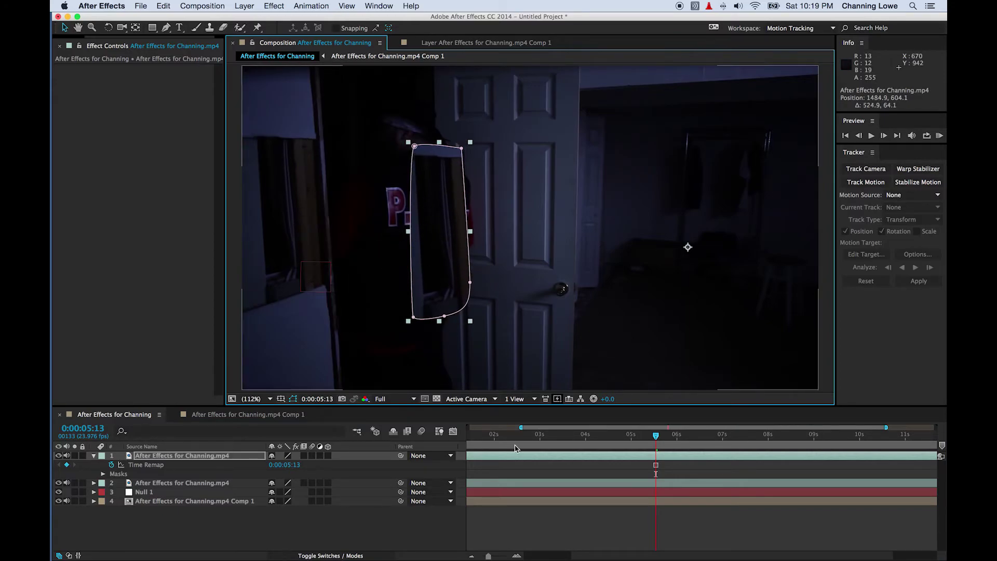
pyautogui.moveTo(583, 444); pyautogui.dragTo(663, 454)
pyautogui.press('cmd+z')
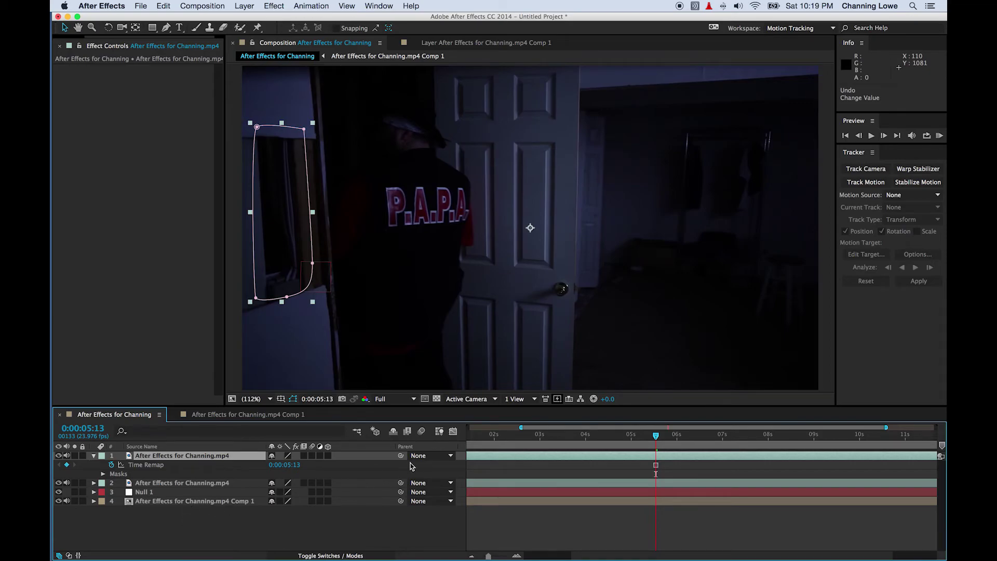
# Step: Parent the masked freeze-frame layer to Null 1 and move the playhead to about 0:00:05:09
pyautogui.moveTo(400, 455); pyautogui.dragTo(151, 495)
pyautogui.moveTo(618, 439); pyautogui.dragTo(647, 438)
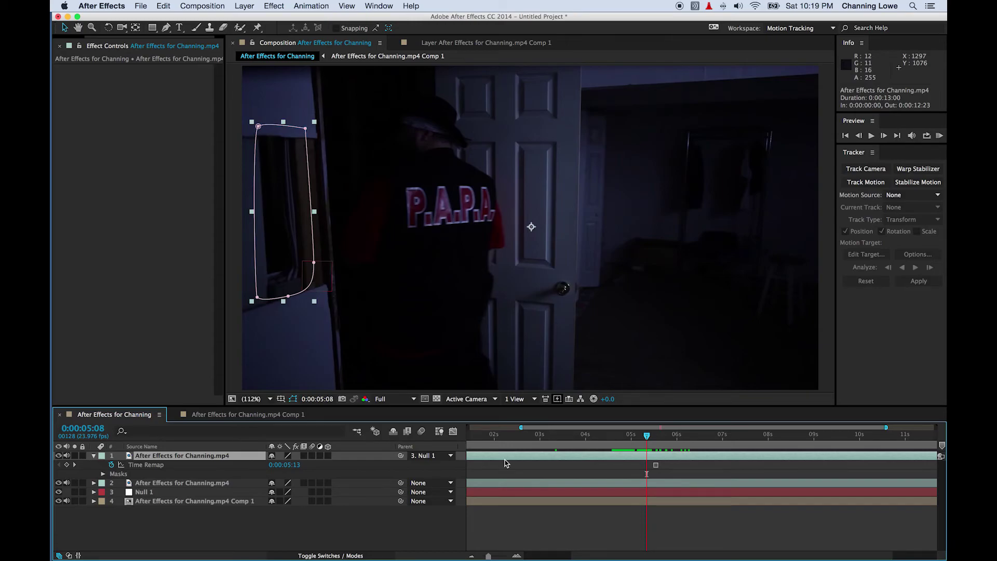
# Step: Trim the layer's in point to the current frame, then preview from about 0:00:04:18
pyautogui.hotkey('alt', '[')
pyautogui.click(621, 446)
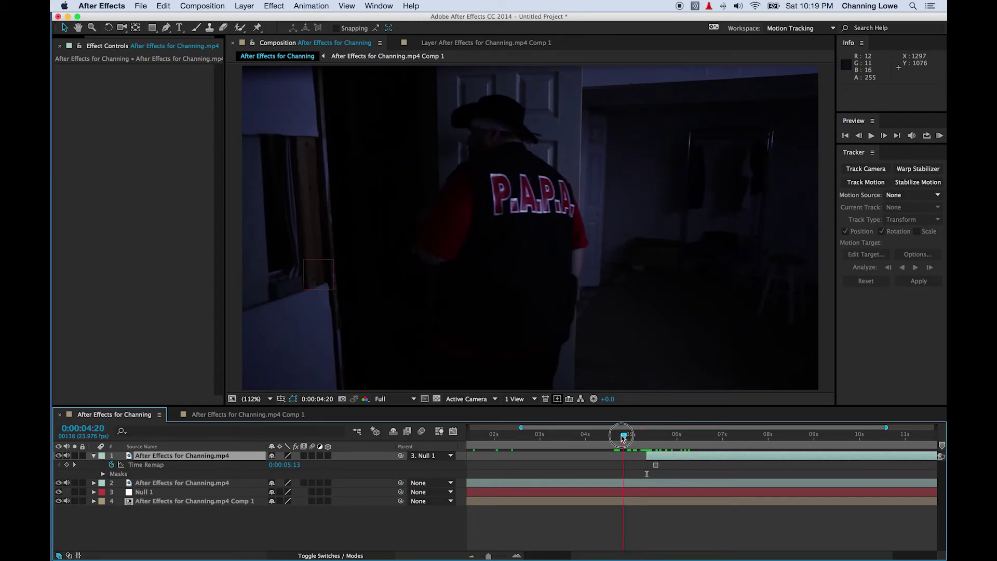
pyautogui.press('space')
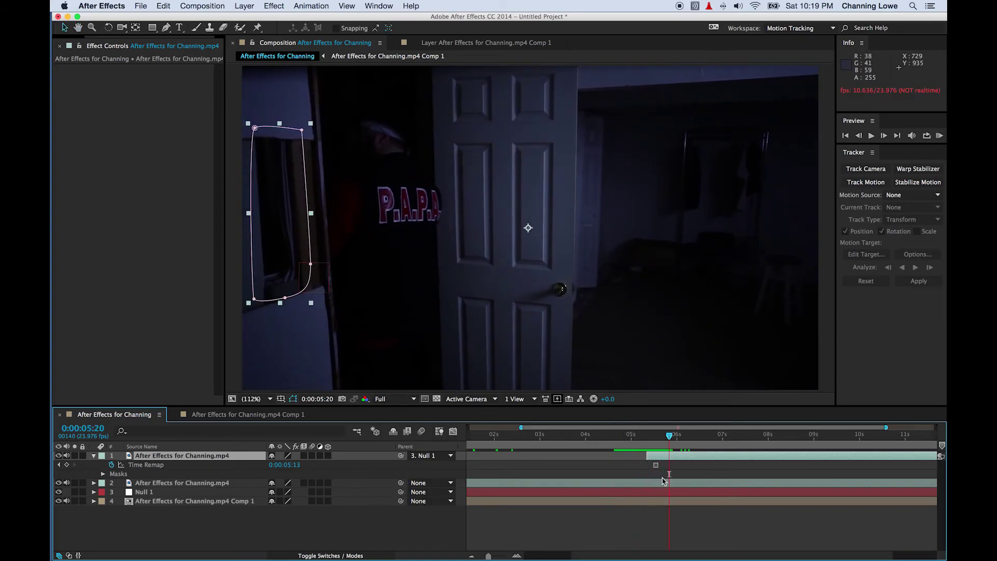
pyautogui.click(626, 433)
# Step: Replay the patched footage with the layer deselected to check the freeze-frame patch
pyautogui.press('space')
pyautogui.click(387, 532)
pyautogui.click(638, 436)
pyautogui.press('space')
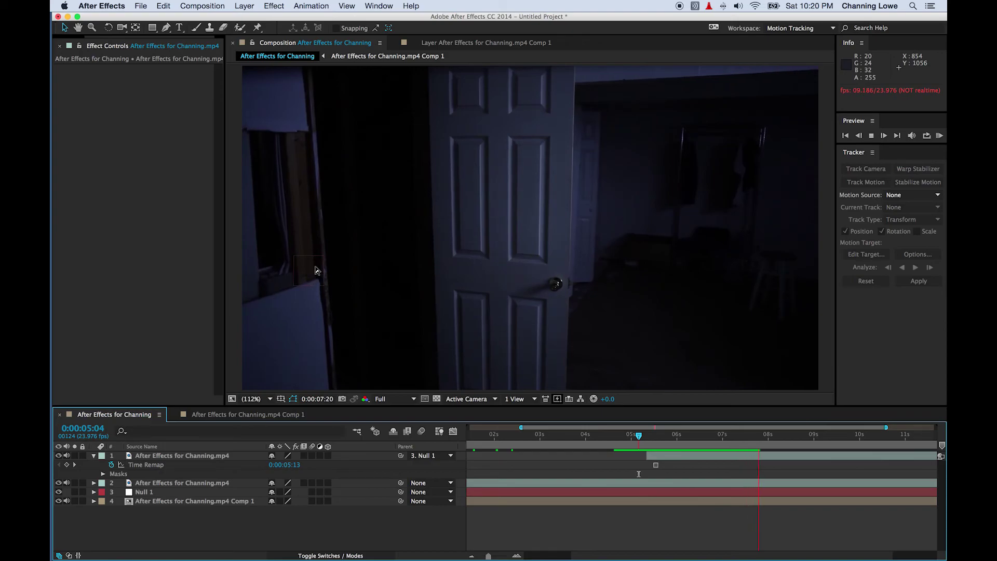
pyautogui.press('space')
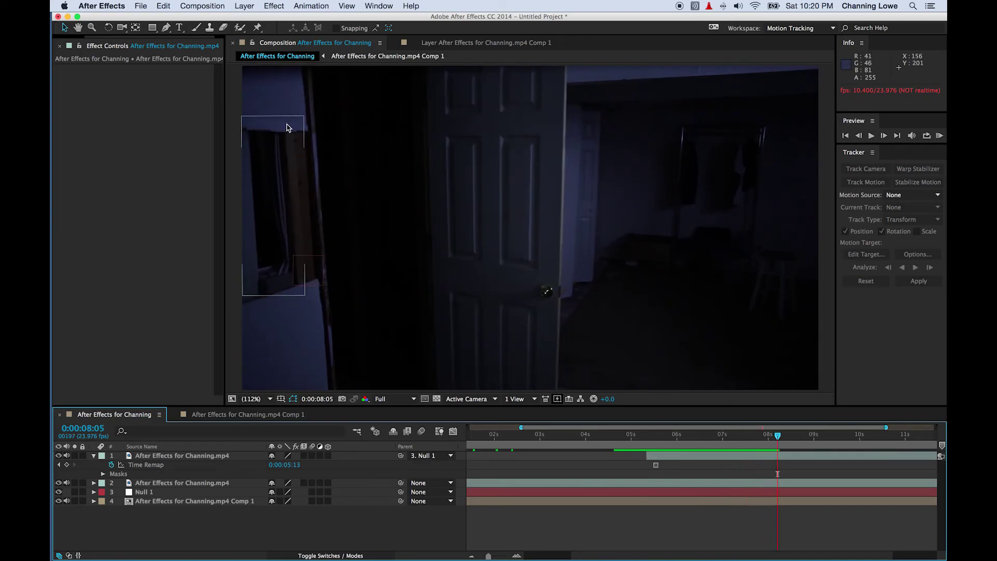
# Step: Give Mask 1 on the freeze-frame layer a 15 px feather and preview the softened patch
pyautogui.click(162, 456)
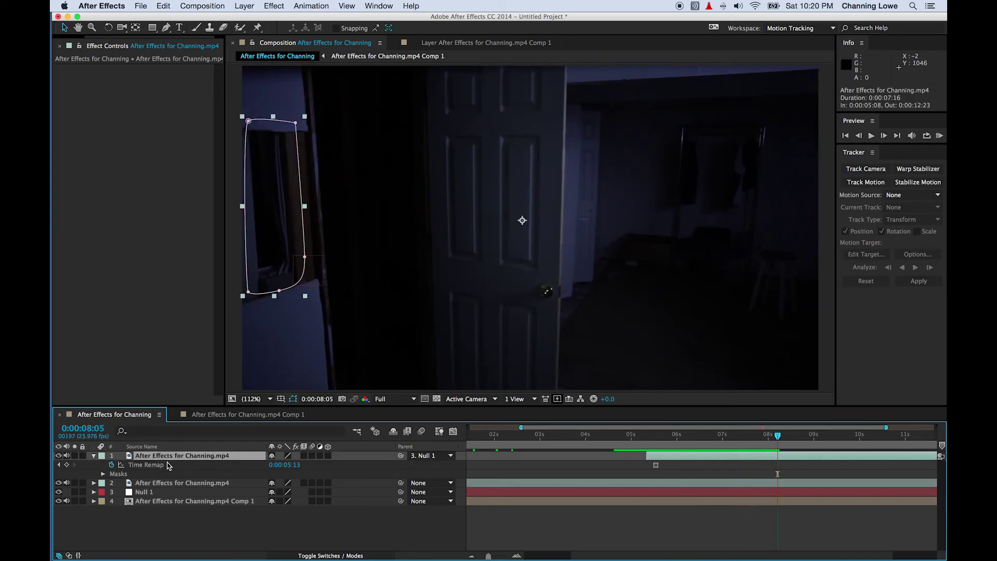
pyautogui.click(103, 474)
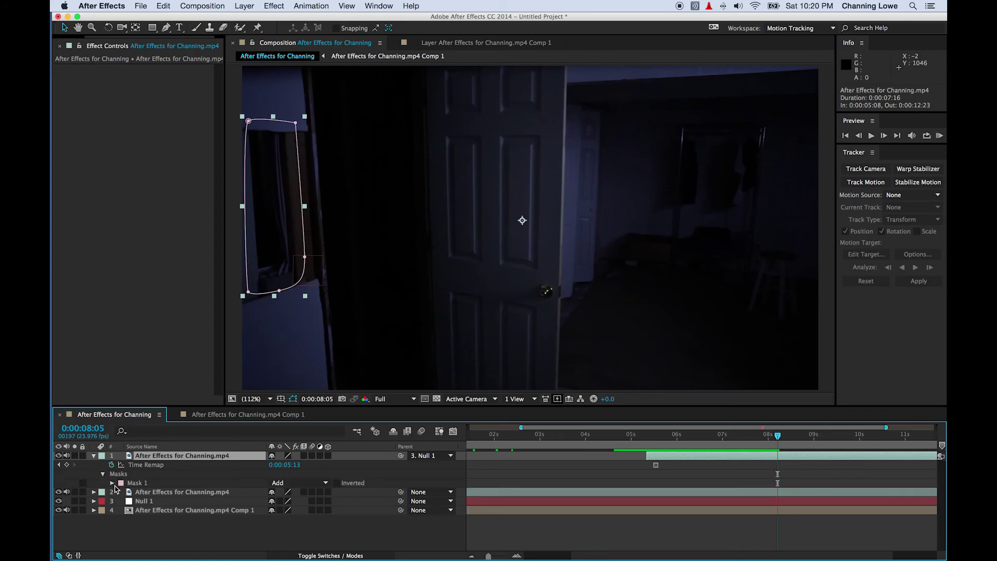
pyautogui.click(111, 483)
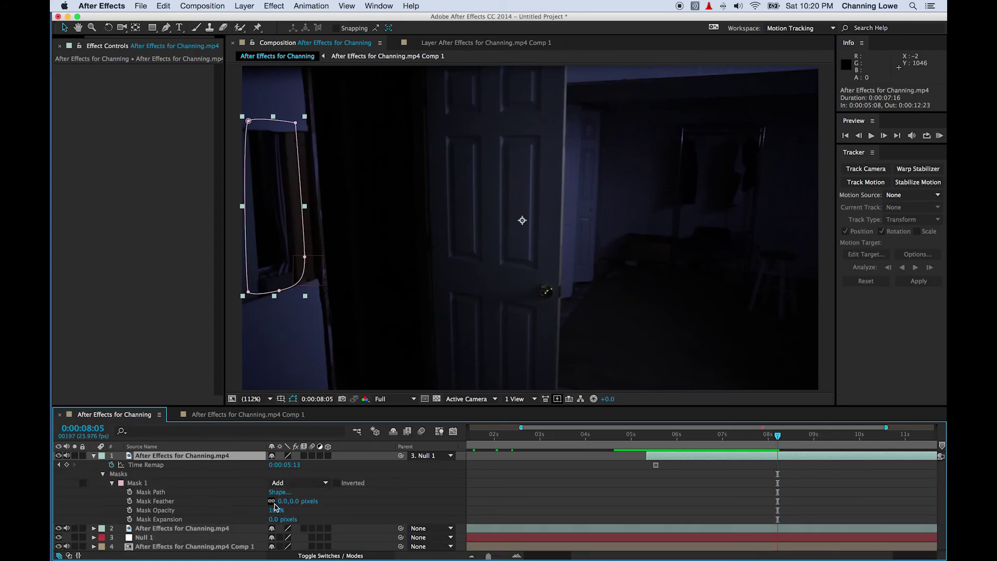
pyautogui.moveTo(286, 507); pyautogui.dragTo(295, 507)
pyautogui.click(208, 483)
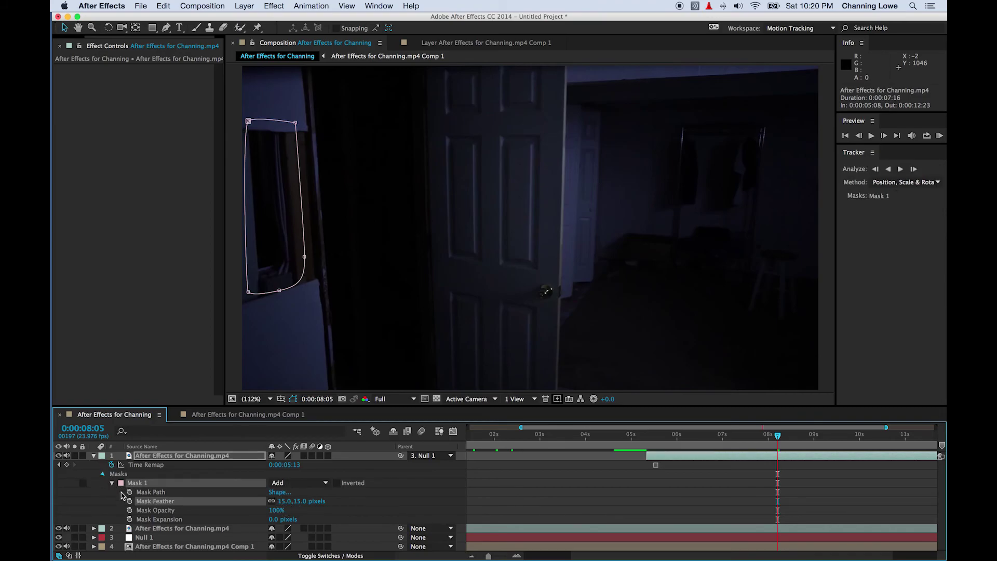
pyautogui.click(103, 474)
pyautogui.press('space')
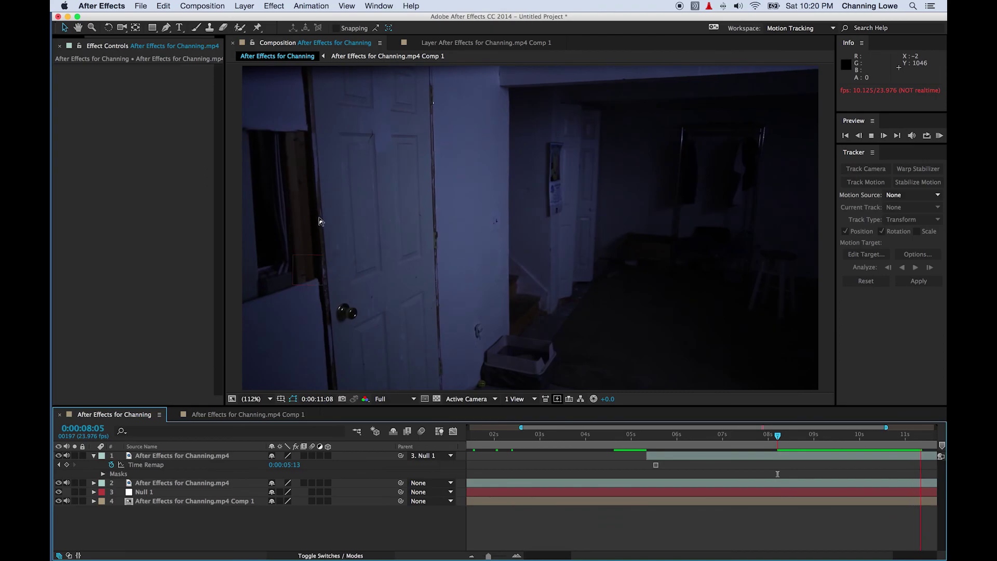
pyautogui.press('space')
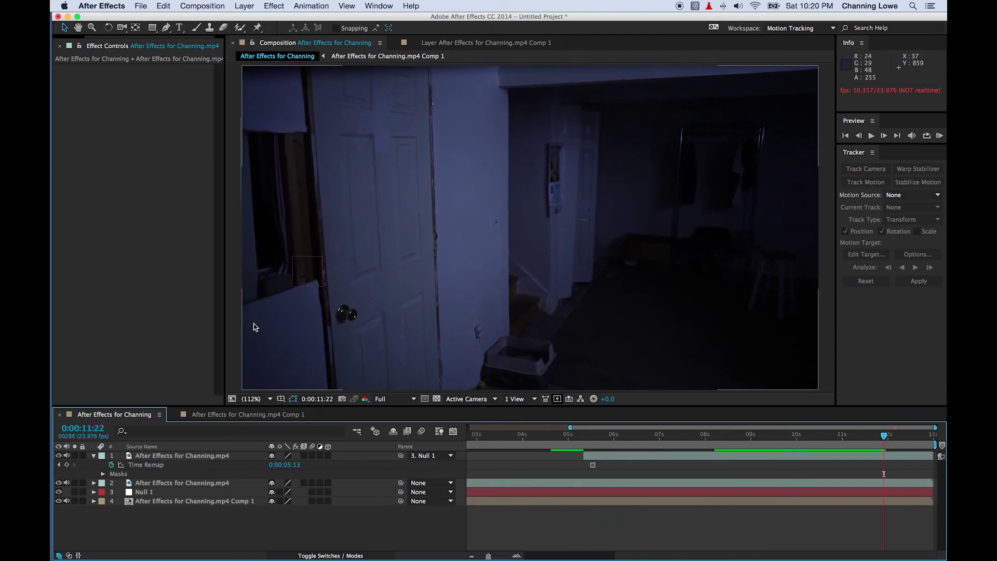